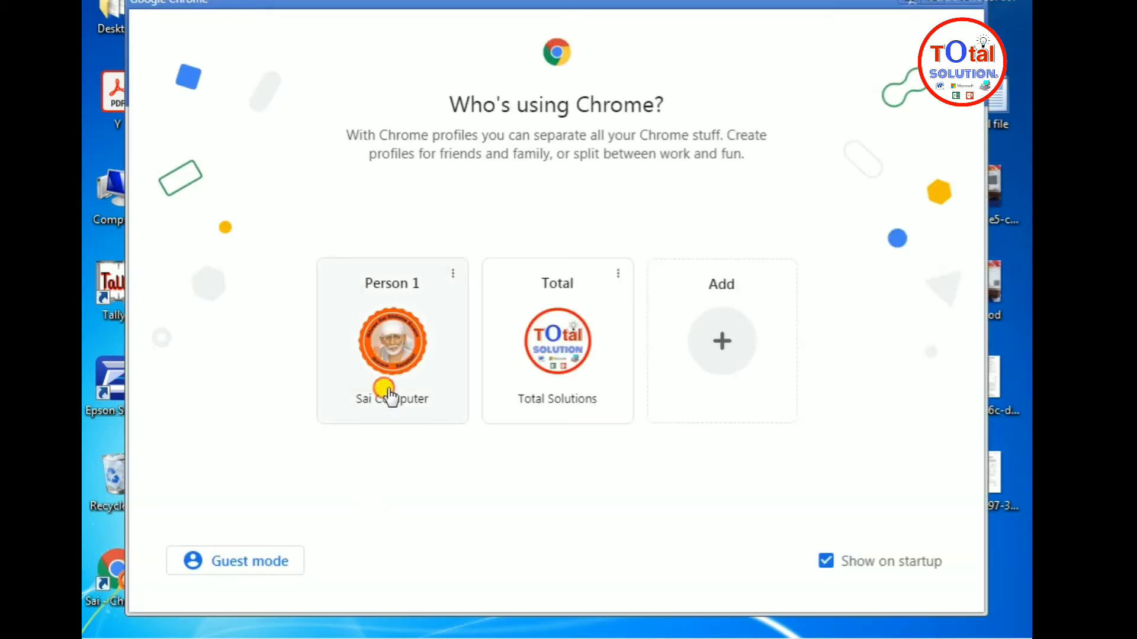
Launch Chrome with the Person 1 profile
click(387, 389)
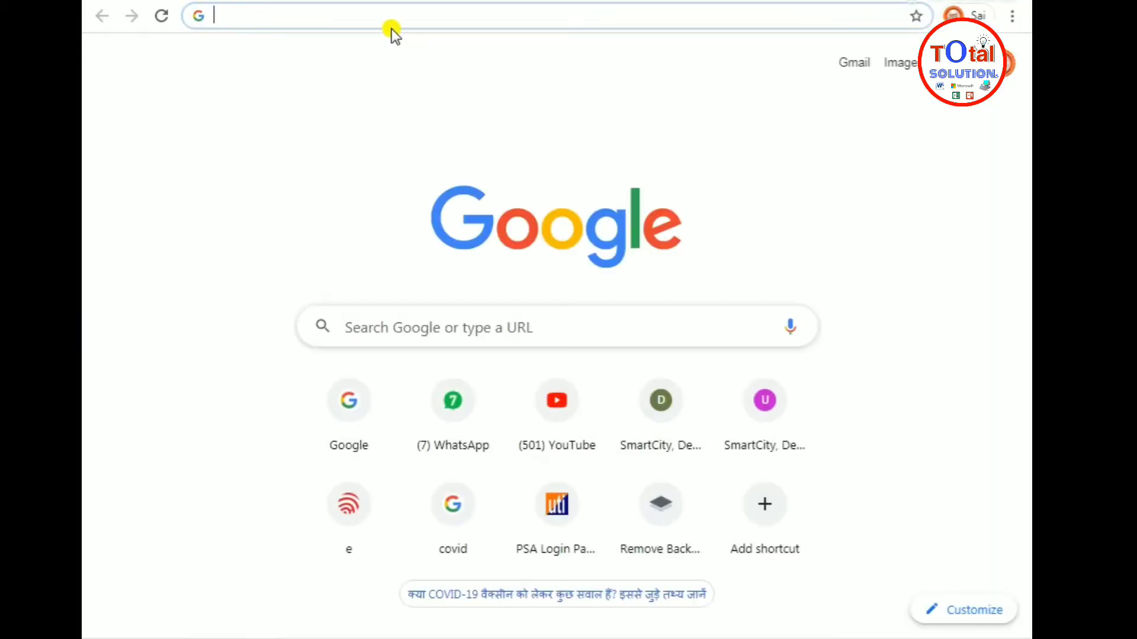
Go to google.co.in and search for 'smart city dehradun epass'
text(google.co.in)
key(Return)
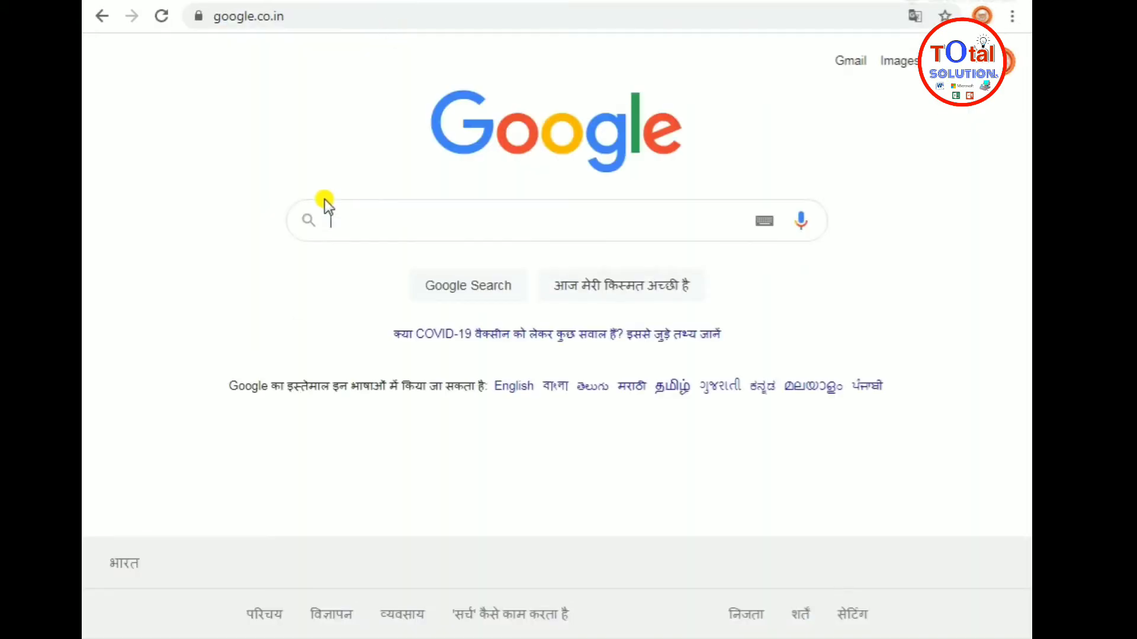
text(smart)
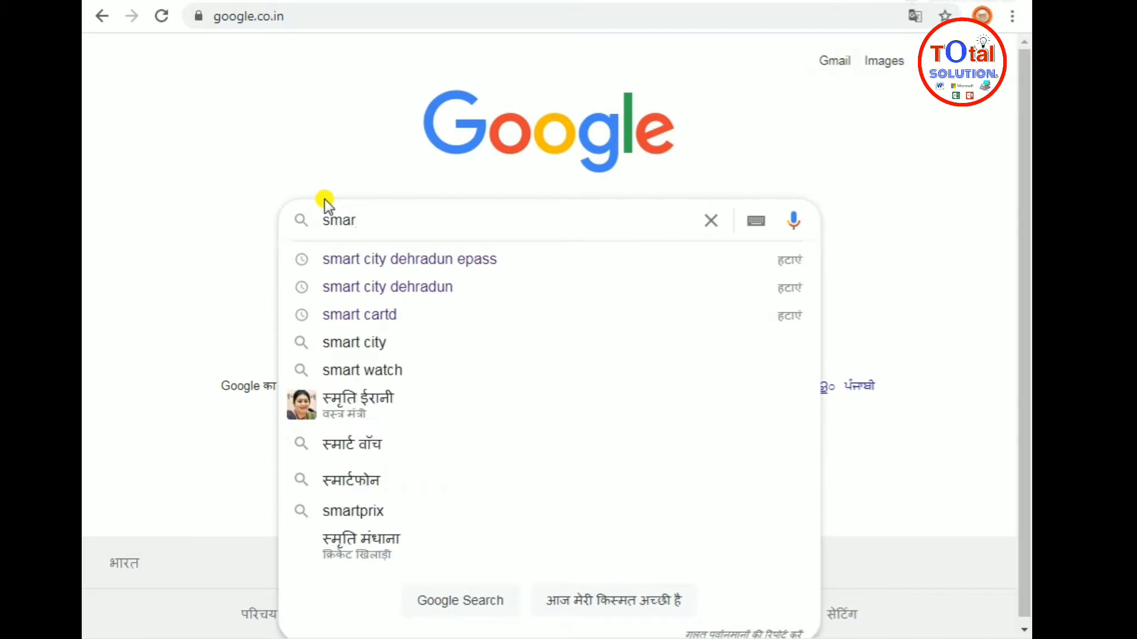
key(Down)
key(Return)
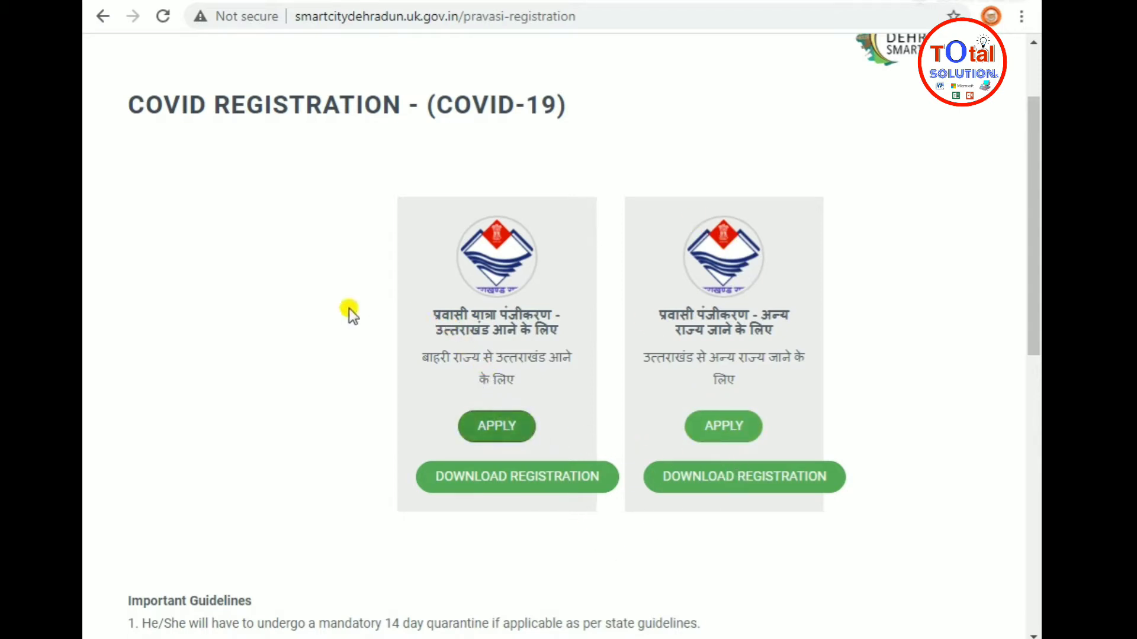
Apply under the coming-to-Uttarakhand card and load the blank registration form at apply.php
click(527, 431)
click(481, 441)
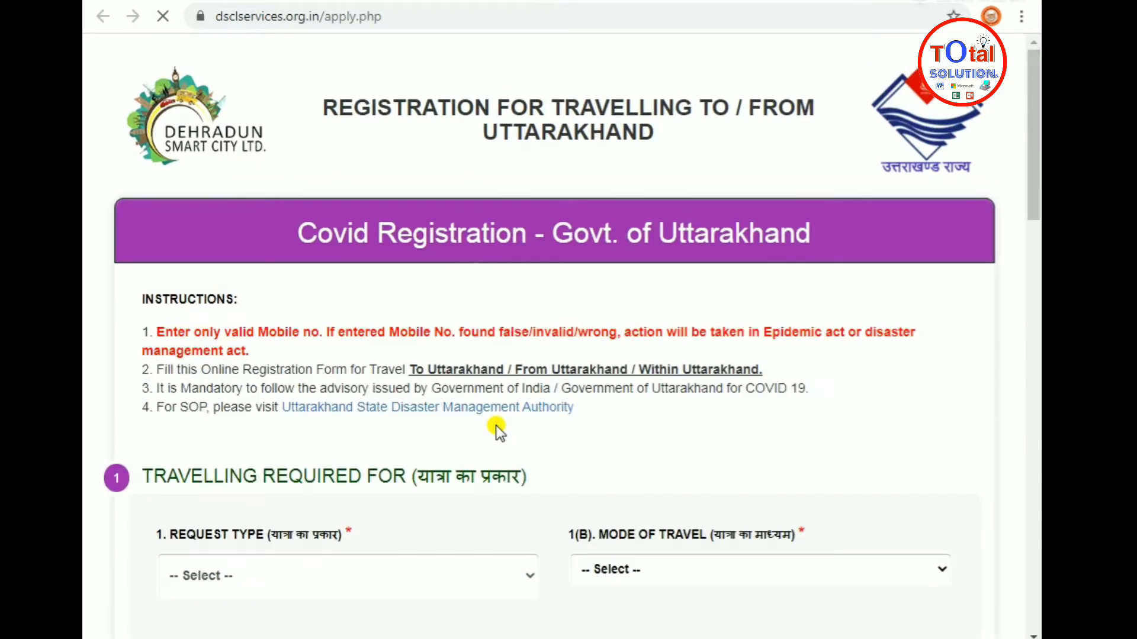
scroll(527, 373, down, 3)
scroll(530, 376, down, 1)
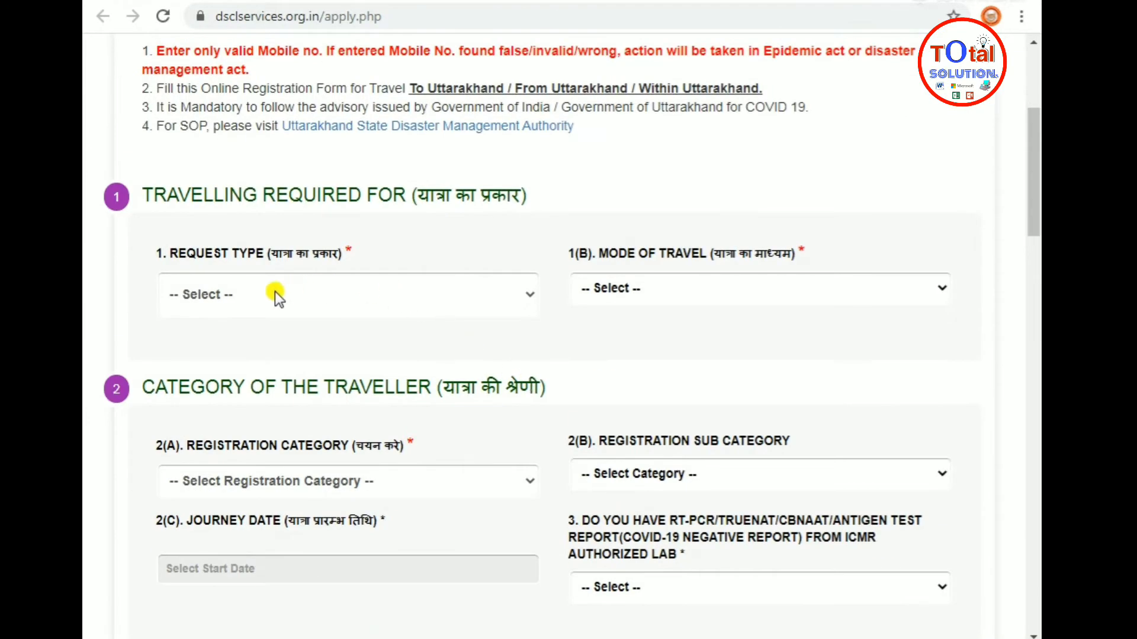
scroll(300, 308, up, 4)
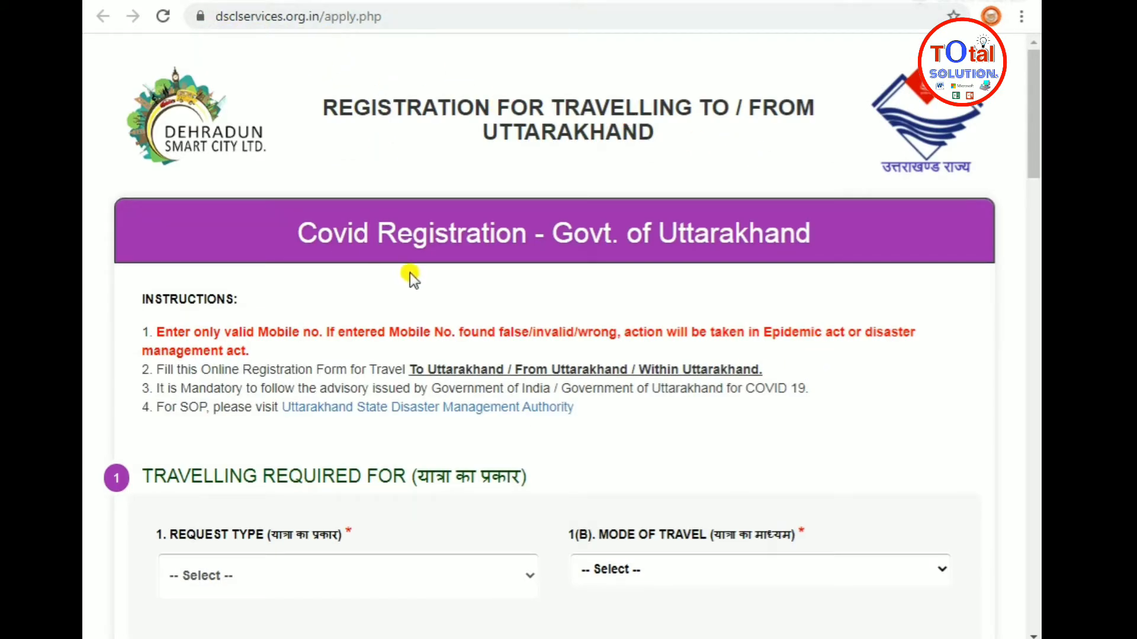
scroll(971, 272, down, 3)
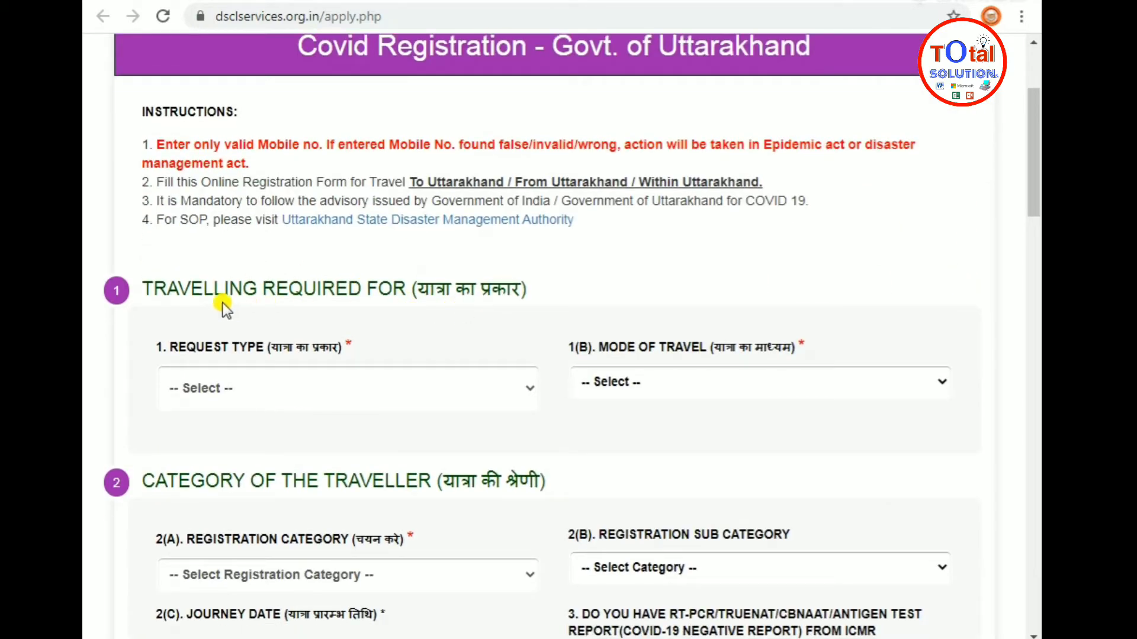
Set Request Type to COMING TO UTTARAKHAND and Mode of Travel to Light Motor Vehicle (LMV) / Car
click(311, 376)
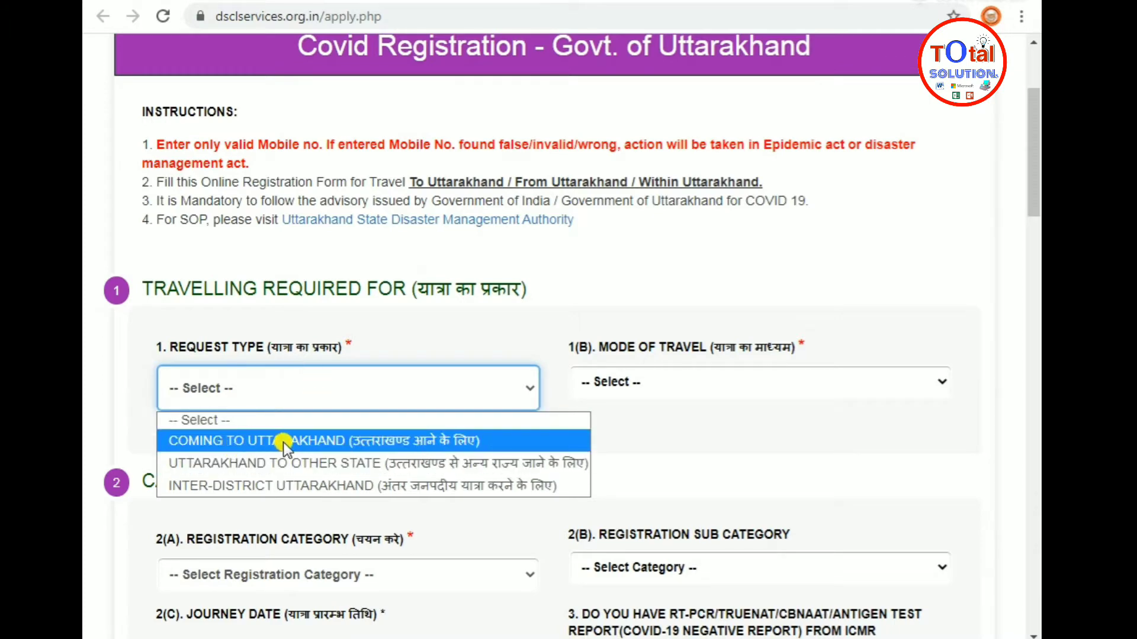
click(449, 445)
scroll(750, 439, down, 2)
click(694, 289)
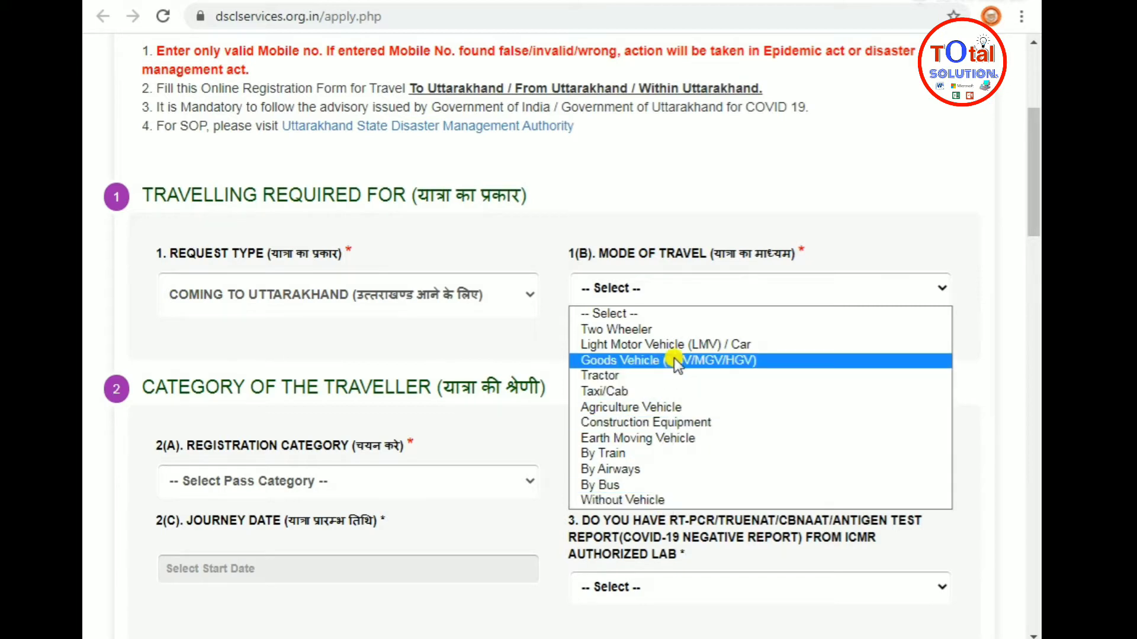
click(745, 347)
scroll(474, 309, down, 3)
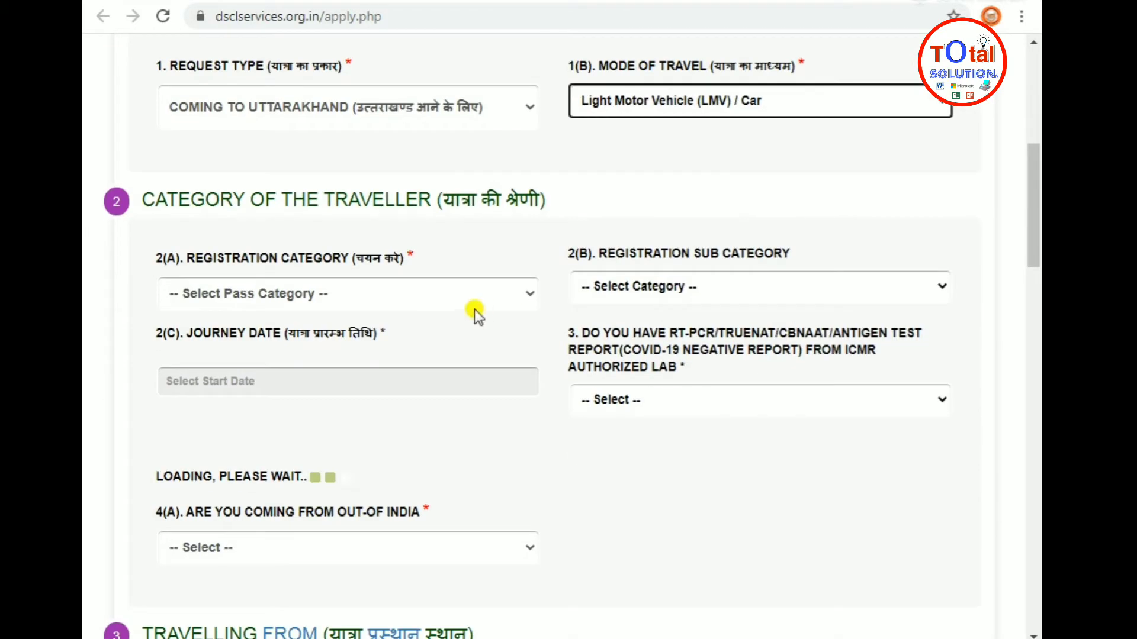
click(285, 302)
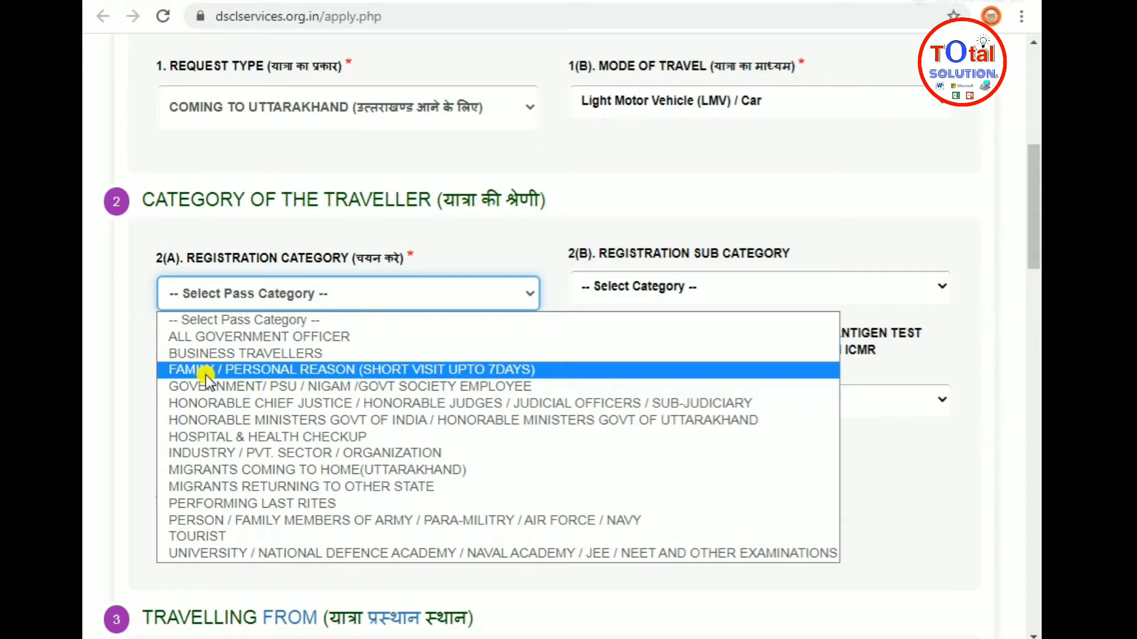
Choose category FAMILY / PERSONAL REASON, sub category FAMILY / RELATIVE MEET, and journey date 22 May 2021
click(317, 373)
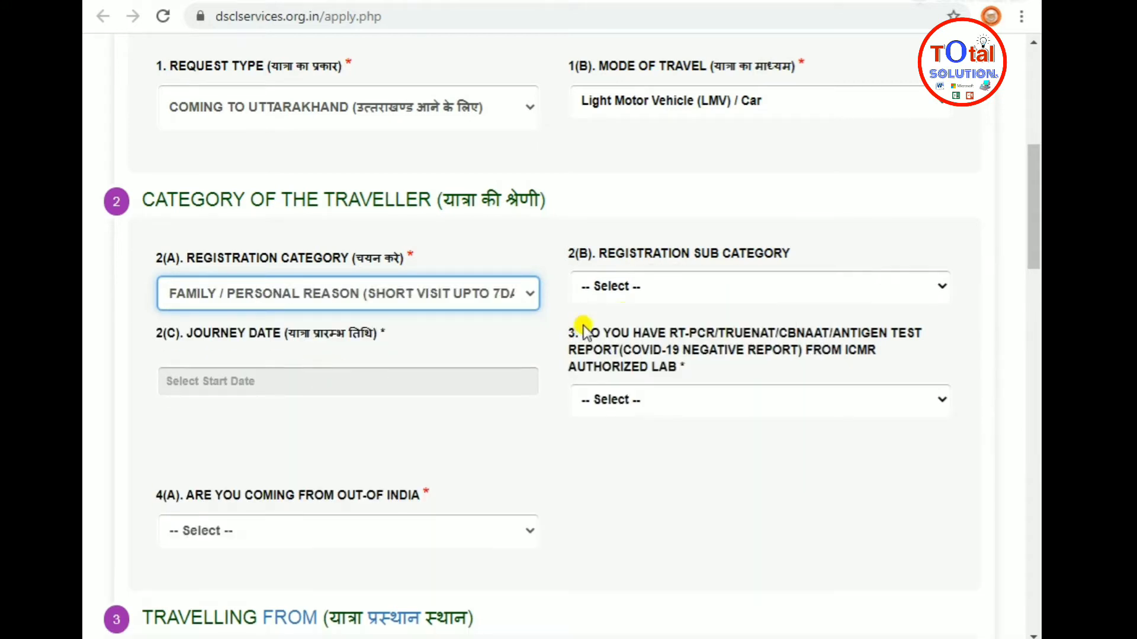
click(631, 289)
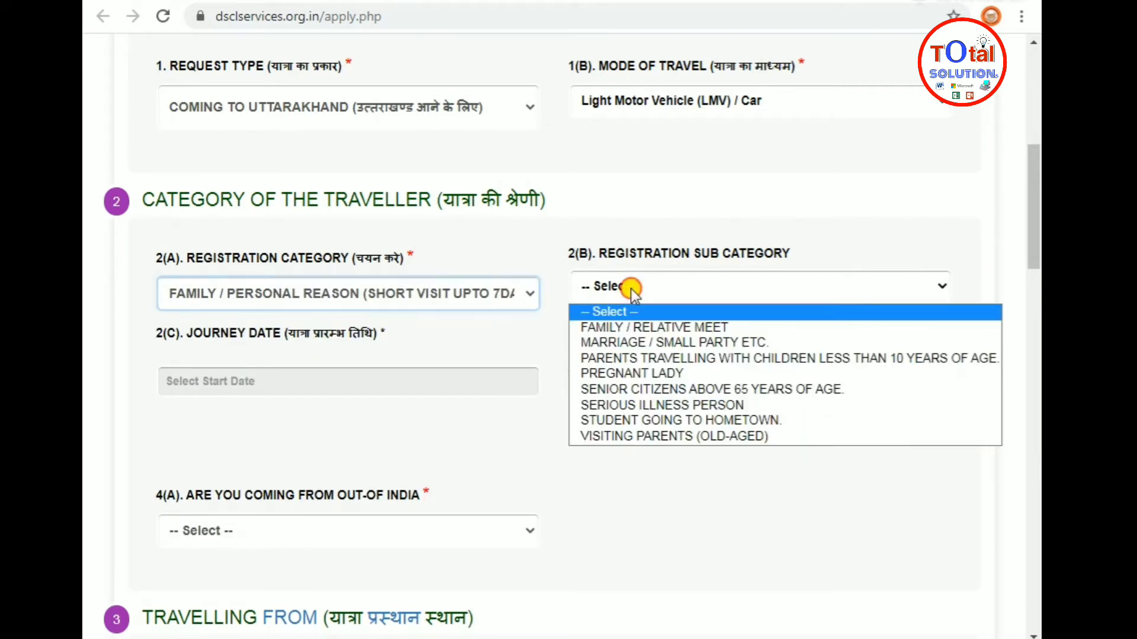
click(649, 330)
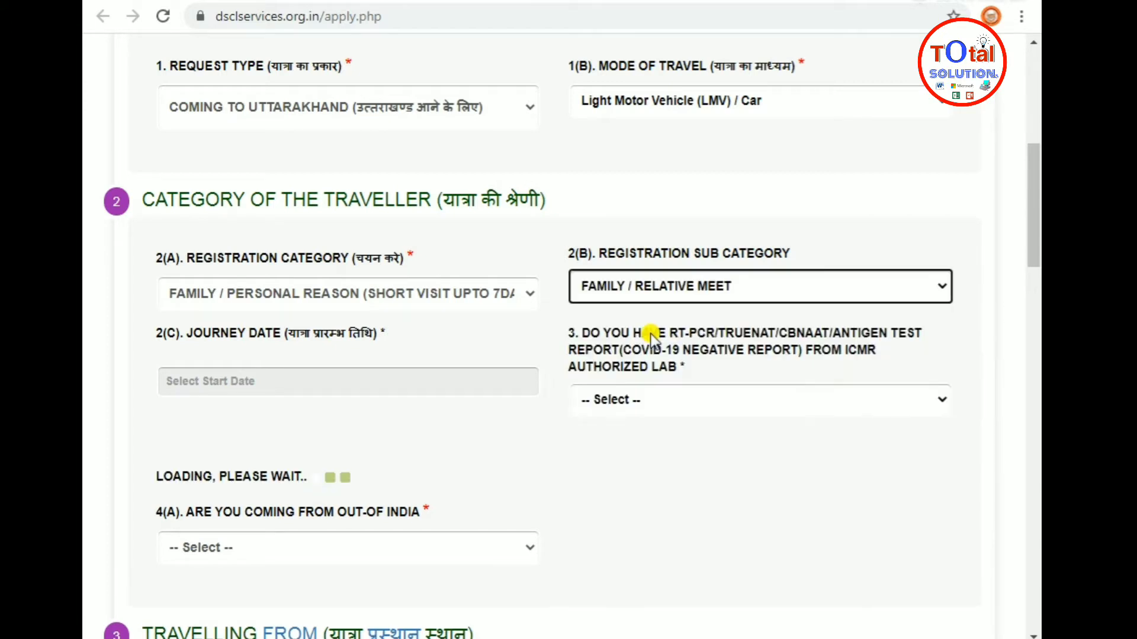
click(212, 381)
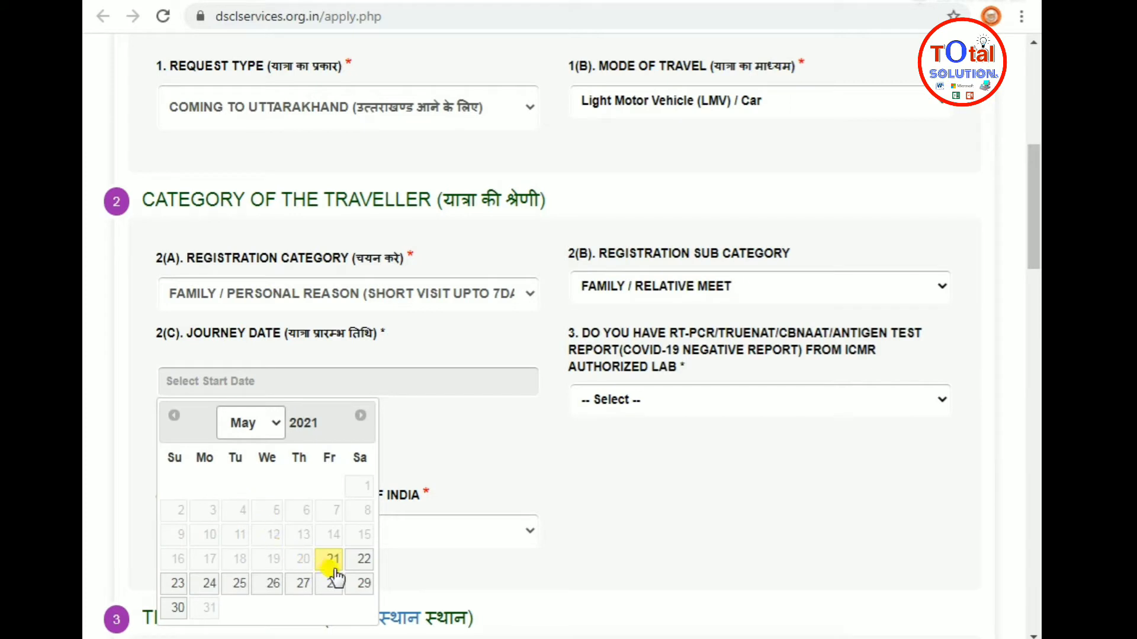
click(363, 559)
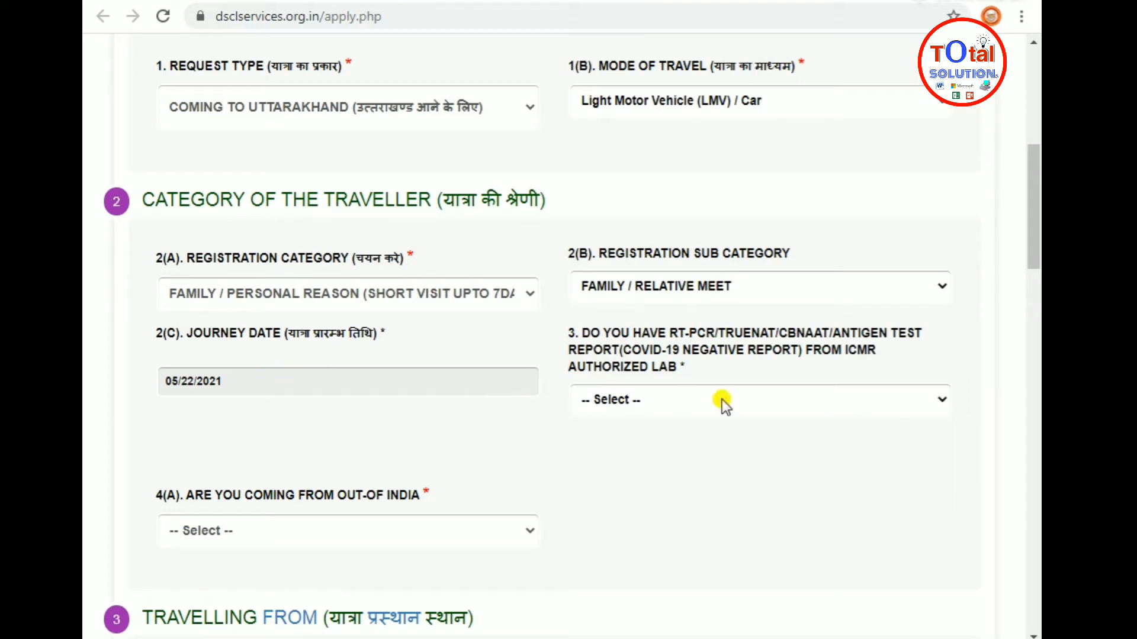
Answer NO to having a negative test report and No to arriving from outside India
click(687, 400)
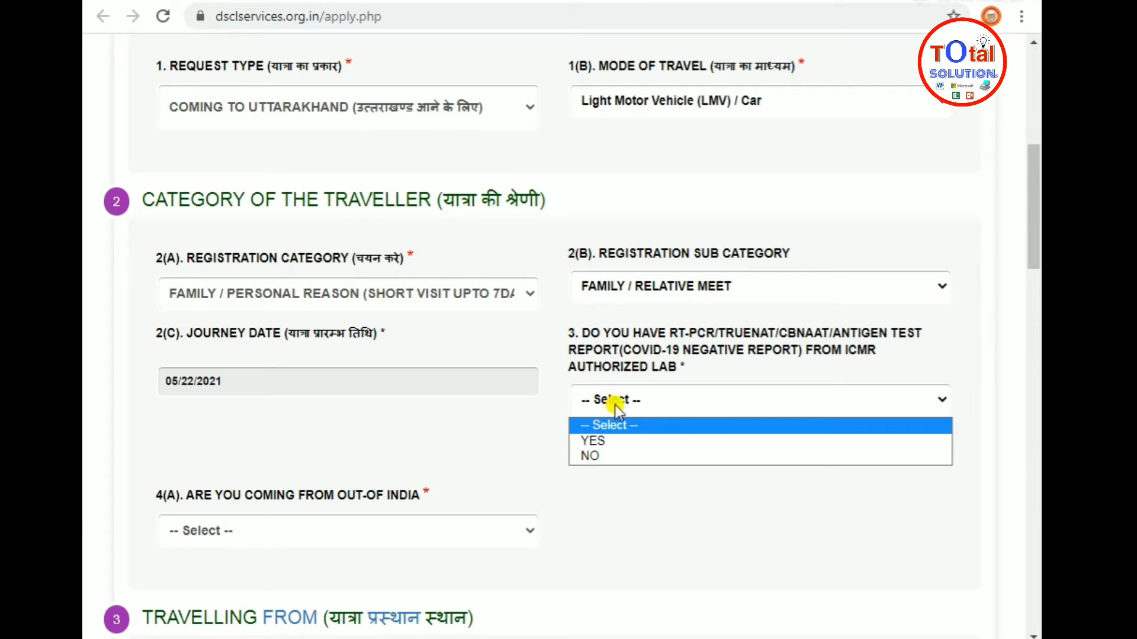
click(609, 444)
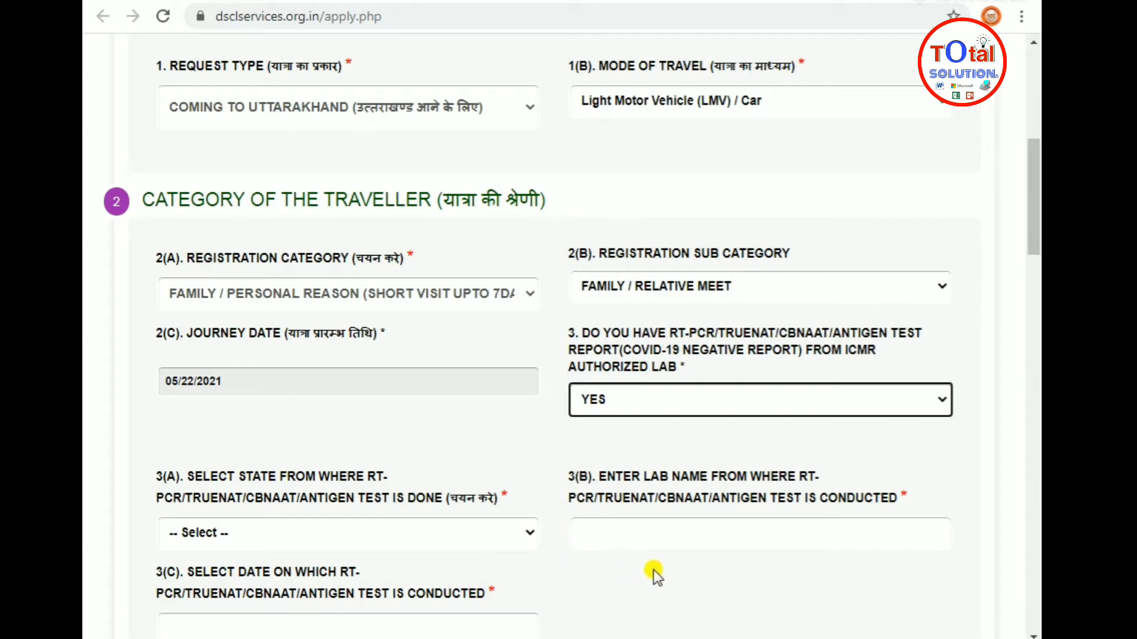
scroll(658, 570, down, 3)
click(654, 217)
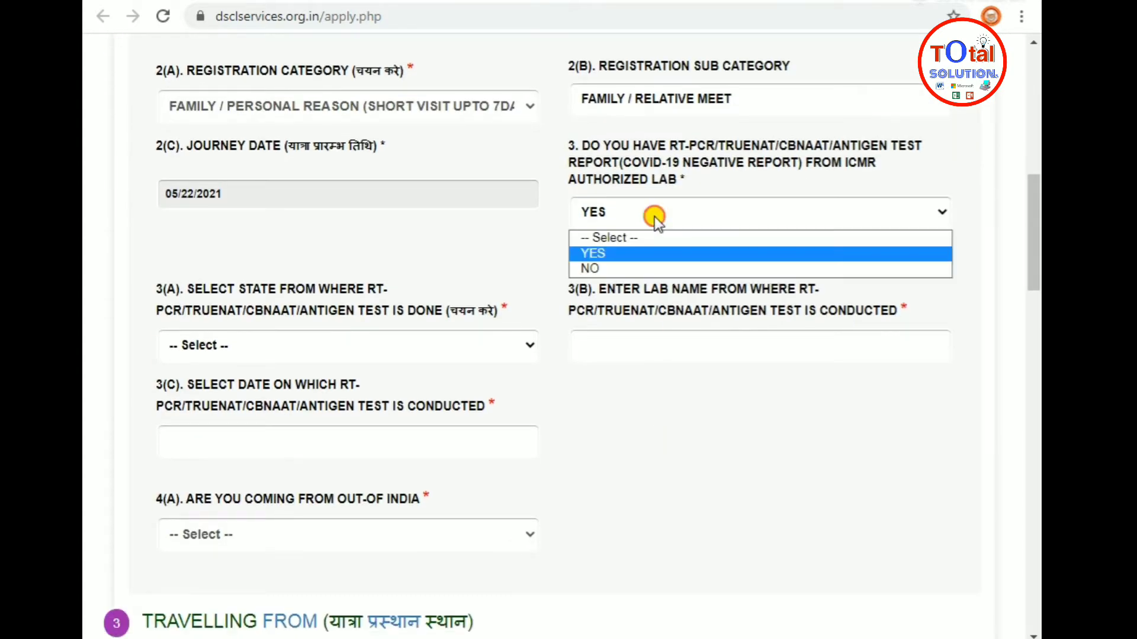
click(613, 268)
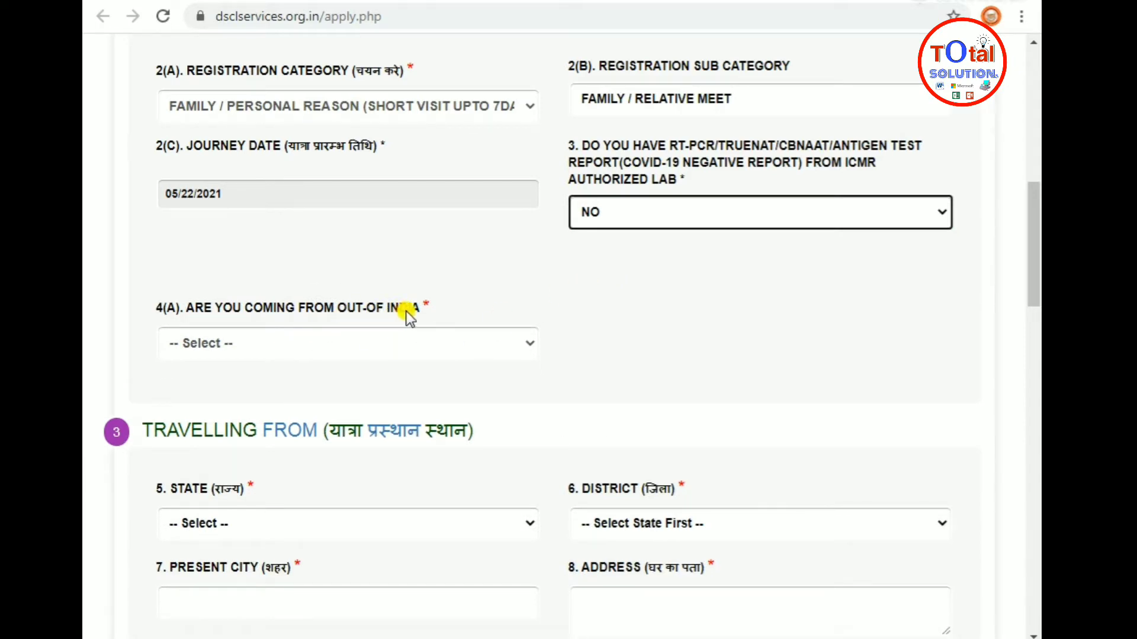
click(328, 342)
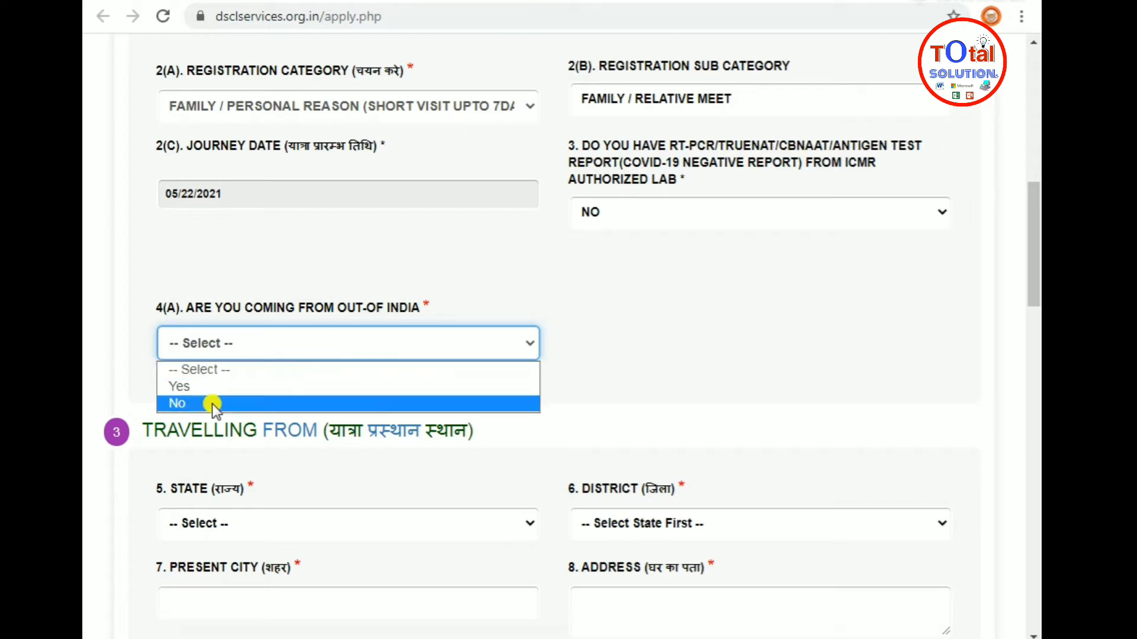
click(194, 402)
Set the travelling-from state to Delhi and district to NEW DELHI
scroll(368, 390, down, 3)
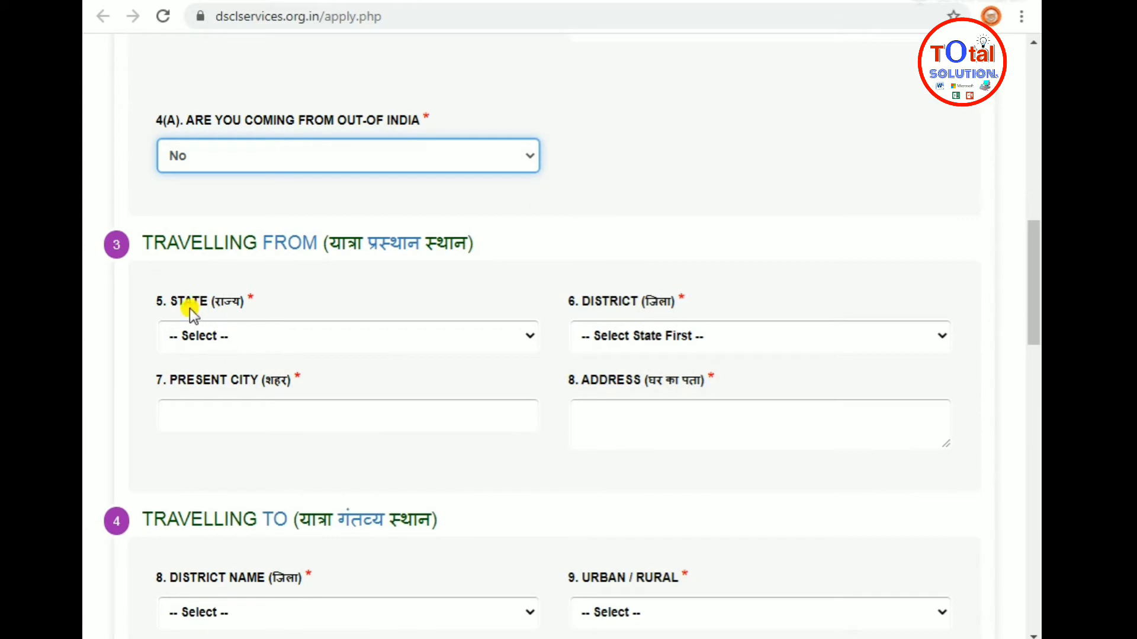
click(270, 335)
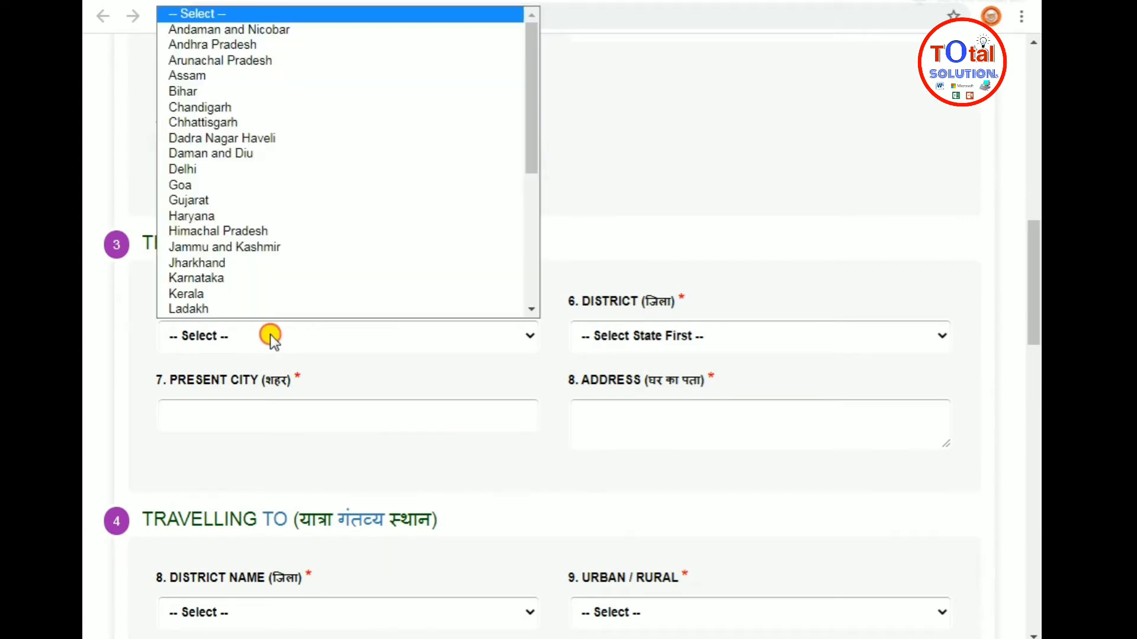
scroll(323, 172, down, 5)
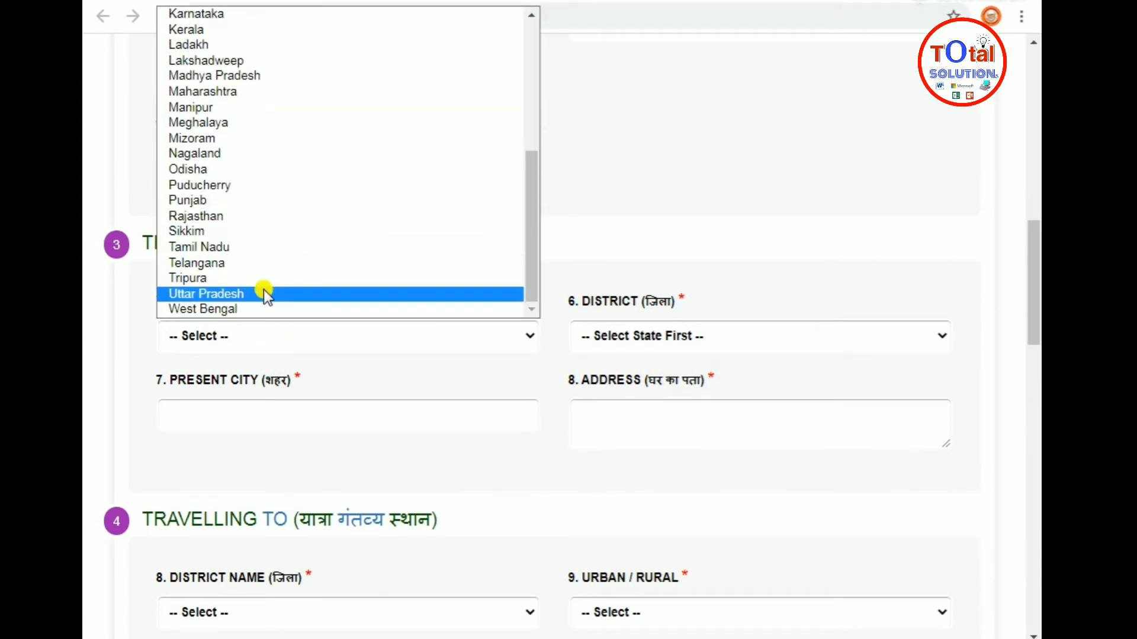
scroll(226, 148, up, 5)
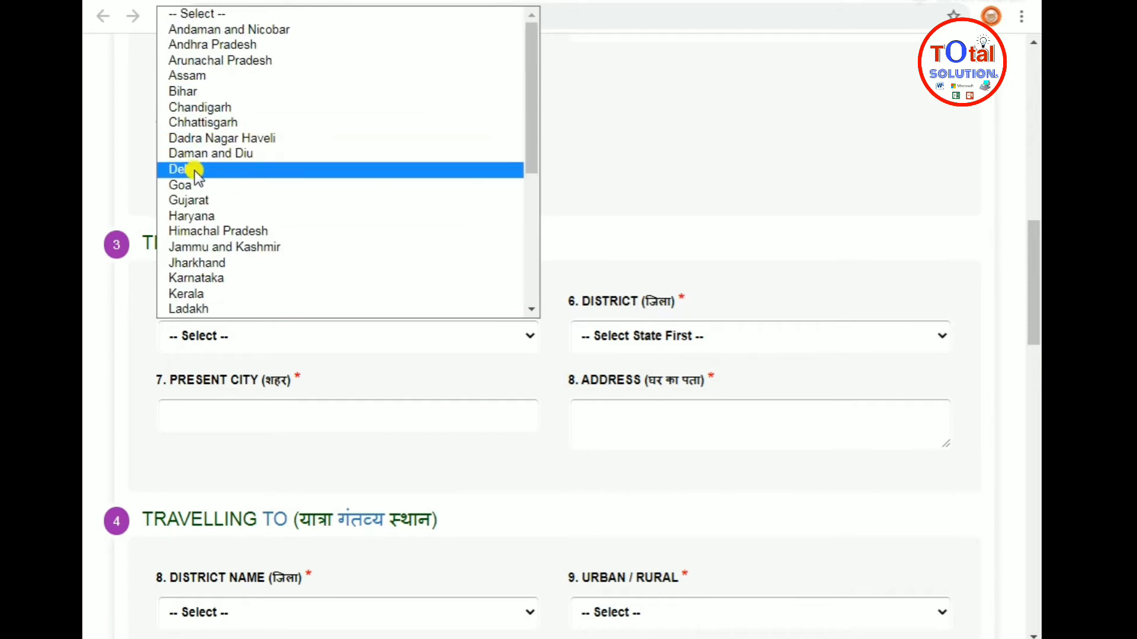
click(195, 171)
click(640, 339)
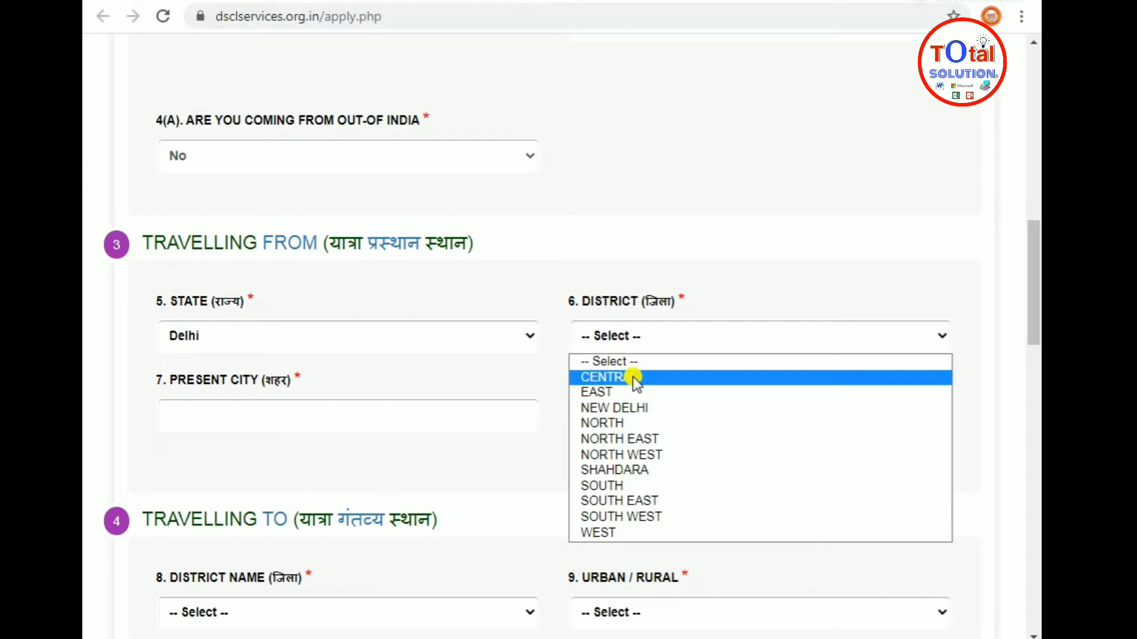
click(636, 407)
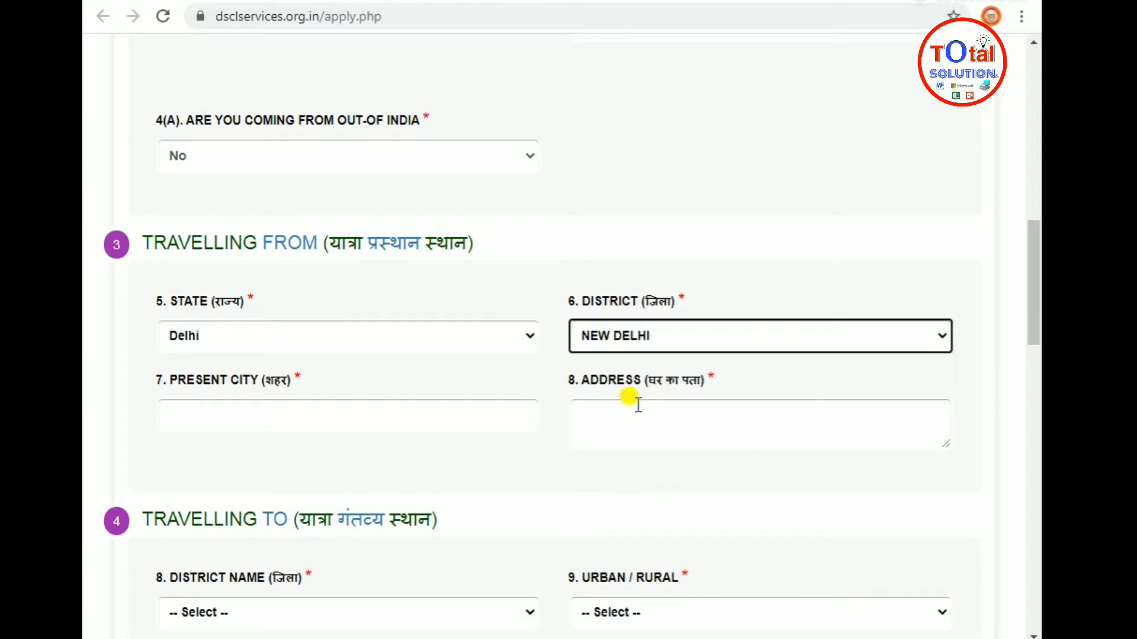
Enter the traveller's present city and home address in fields 7 and 8
click(192, 410)
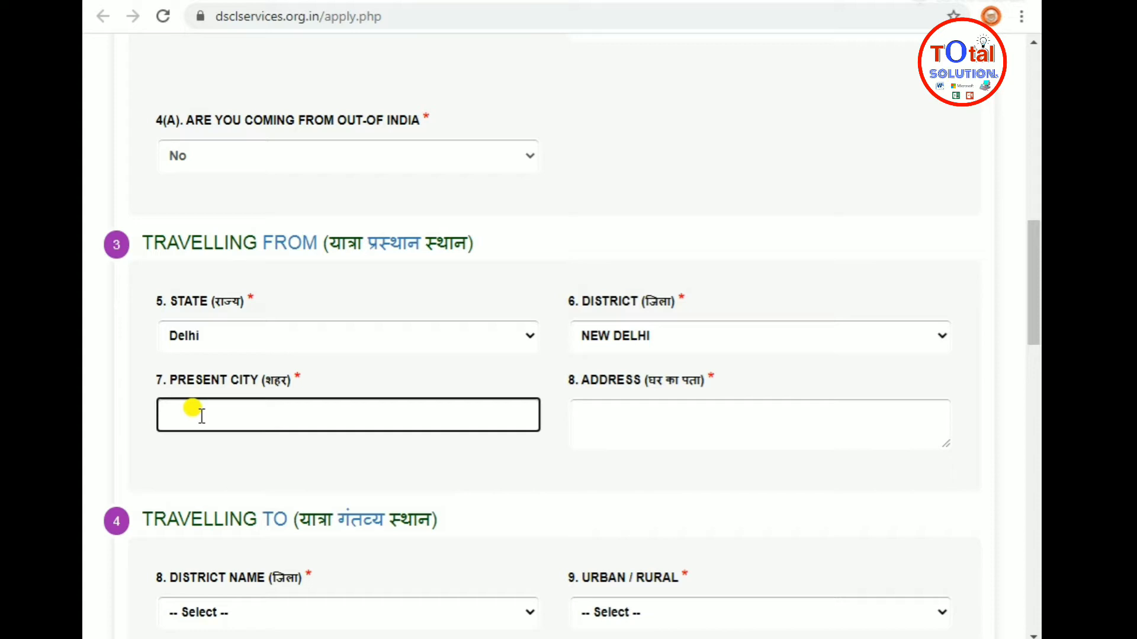
text(anand vihar delhi)
key(Tab)
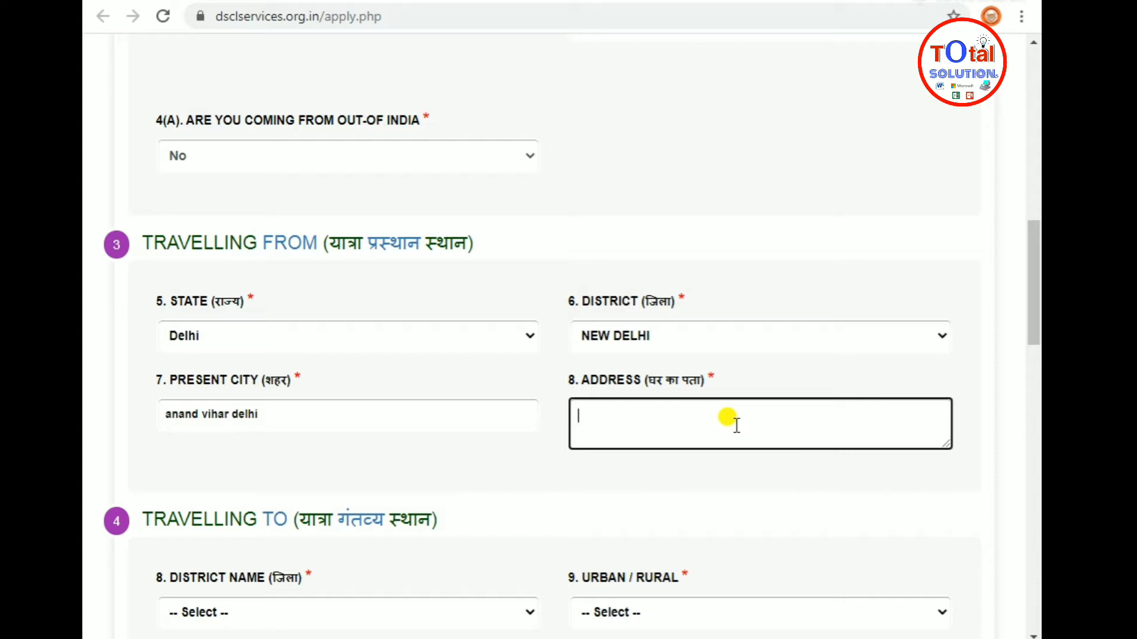
text(MAIN MARKET aM)
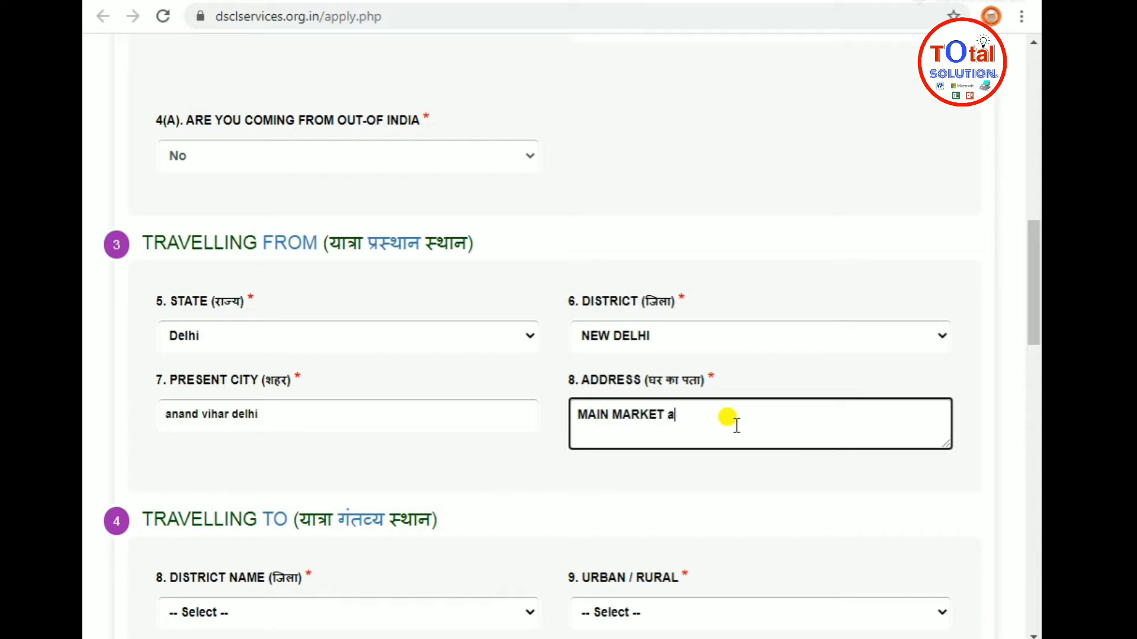
key(BackSpace)
key(BackSpace)
text(ANAND VIHAR DELHI)
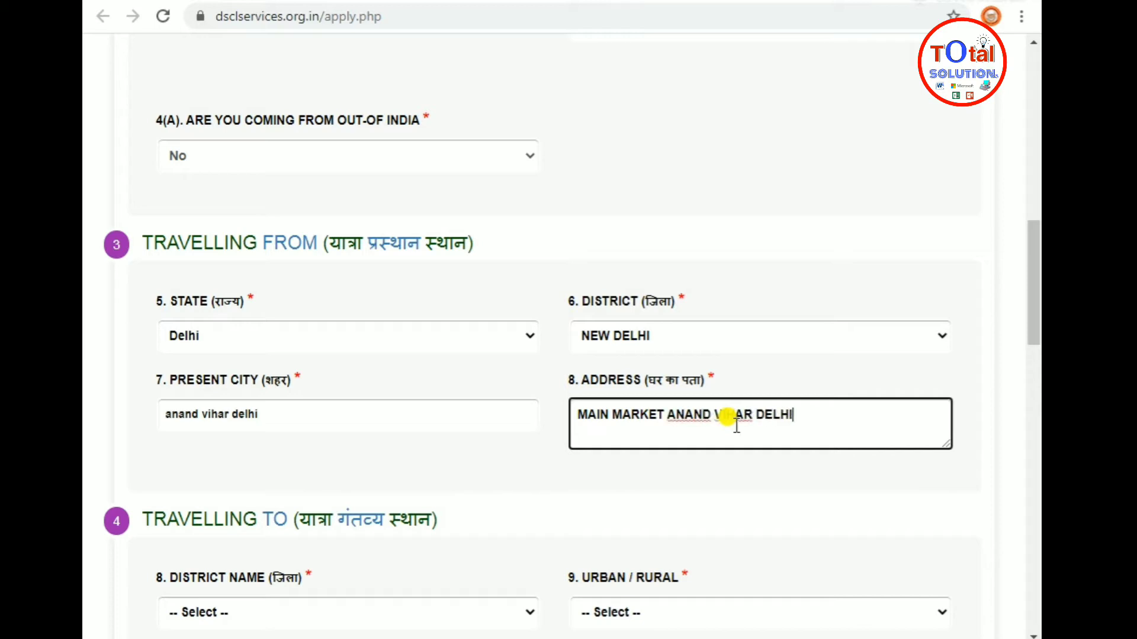
scroll(734, 459, down, 2)
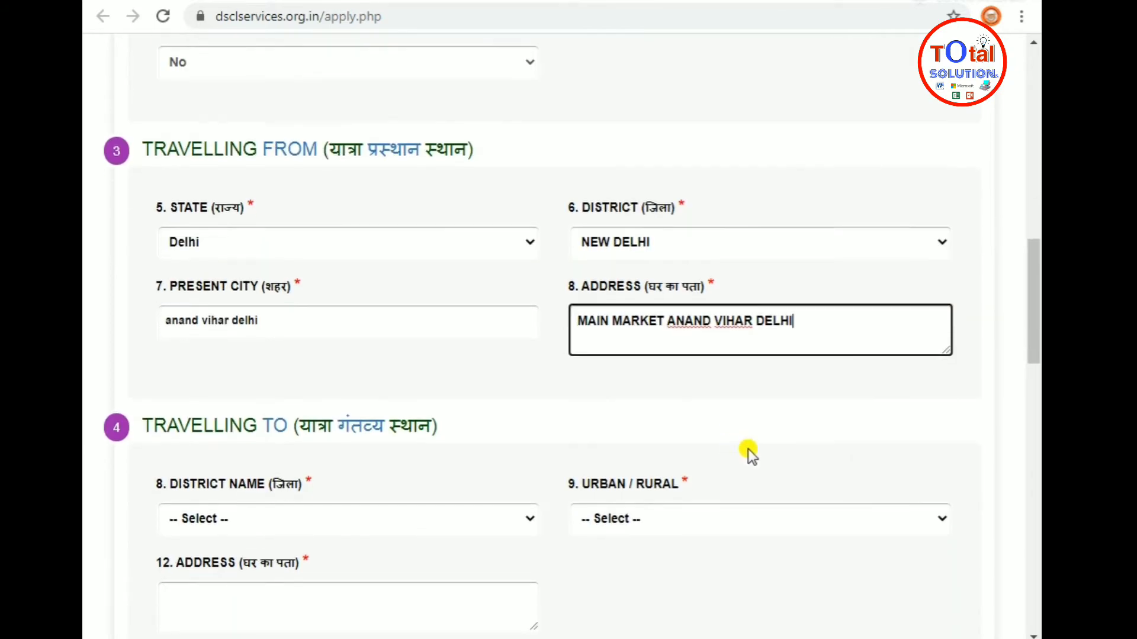
Set the destination district to Nainital and the area type to Urban
scroll(458, 412, down, 3)
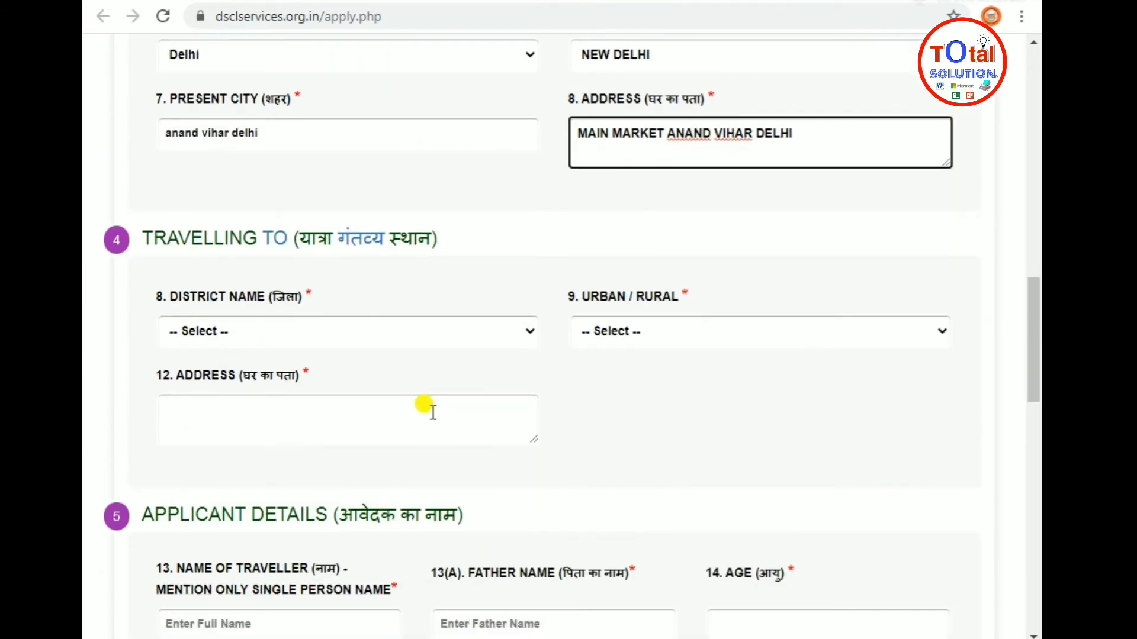
click(287, 329)
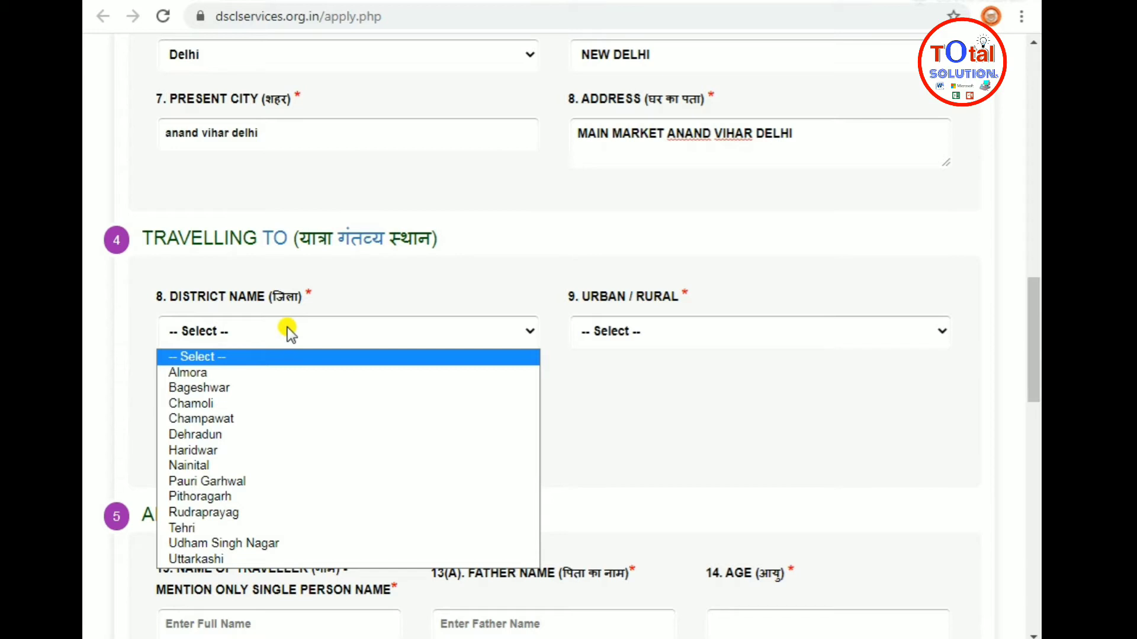
click(212, 465)
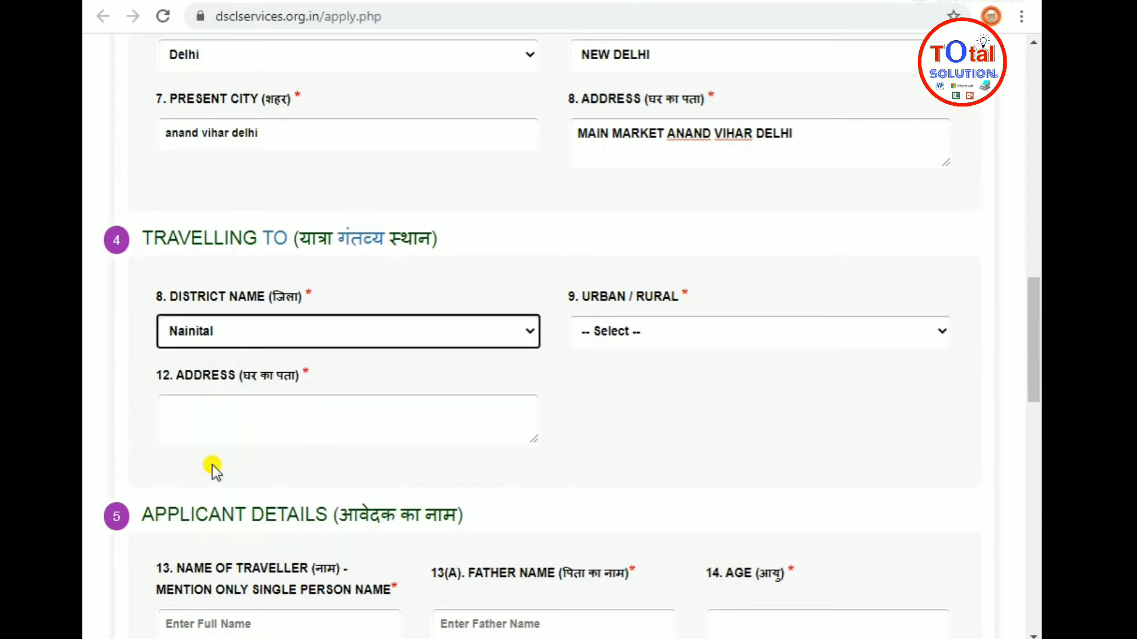
click(682, 323)
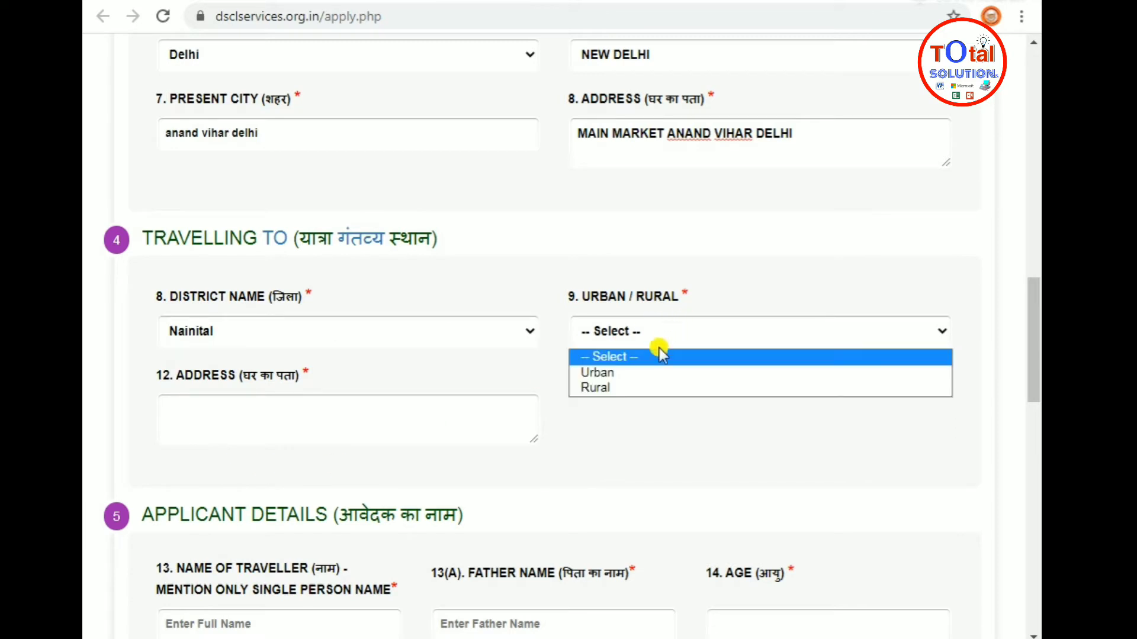
click(614, 389)
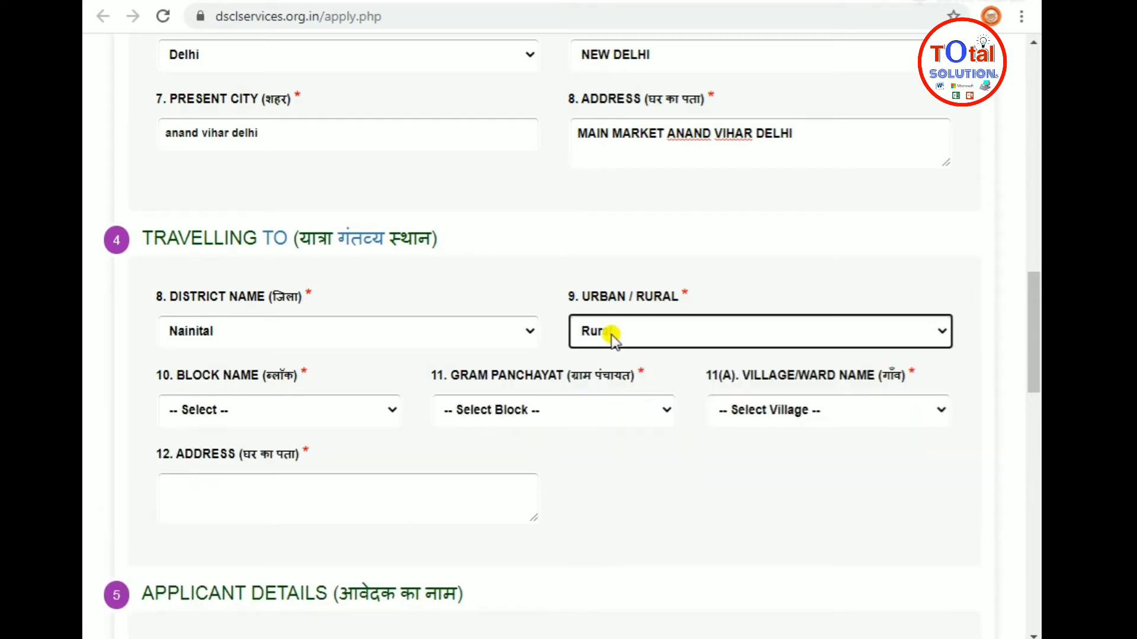
click(611, 327)
click(610, 368)
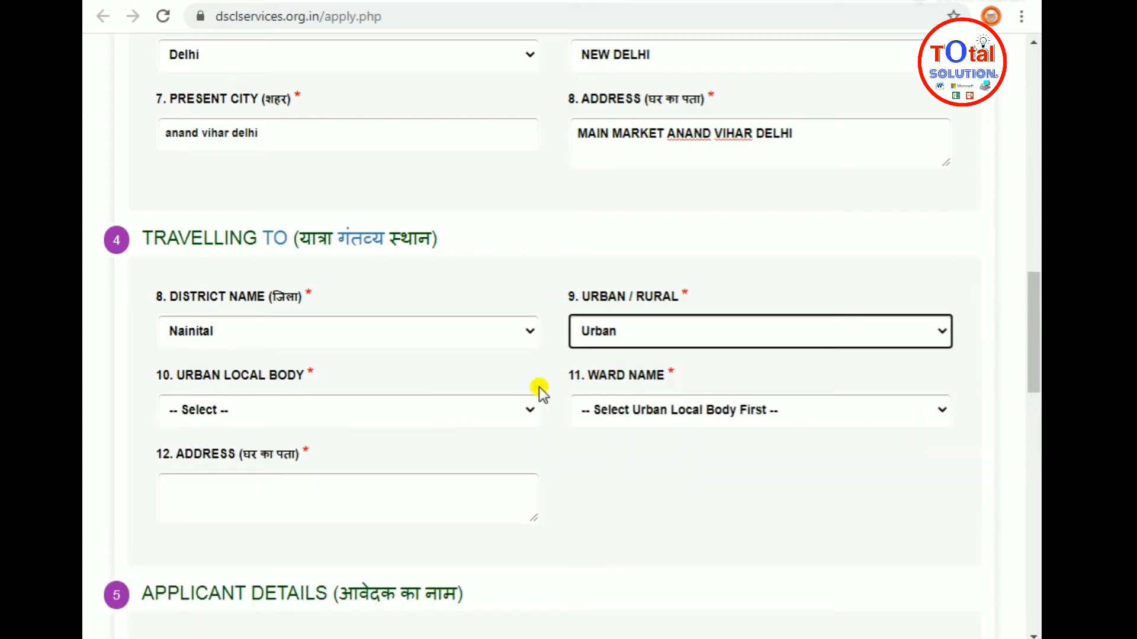
Choose local body NAINITAL, ward NAINITAL (MB) -MALLITAAL BAZAAR WARD NO.14, and enter the destination address
click(332, 405)
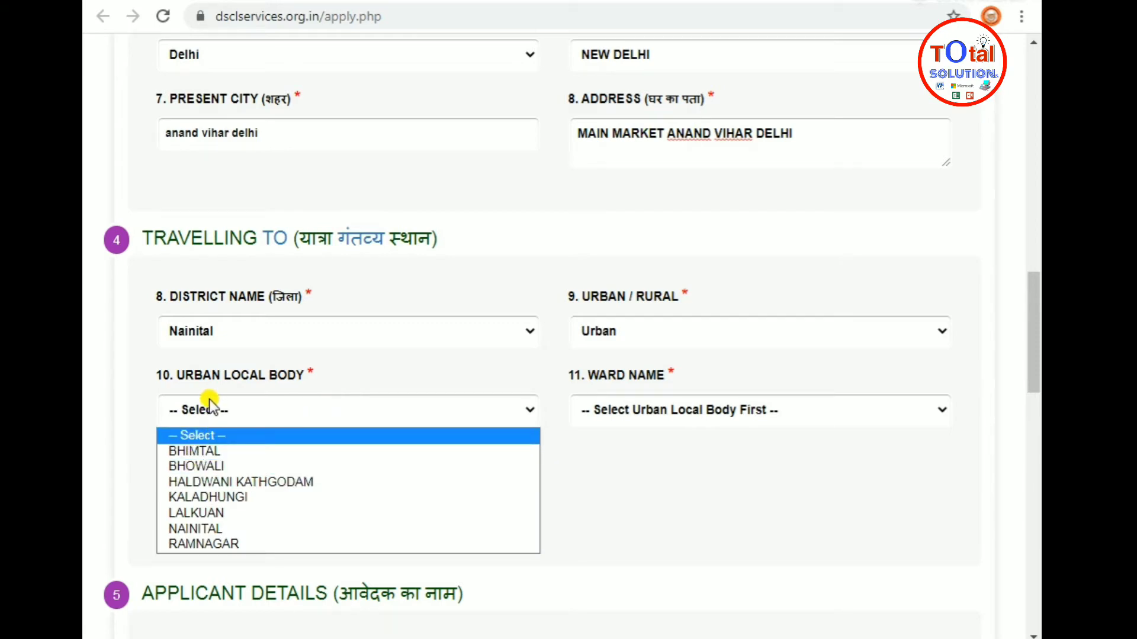
click(199, 531)
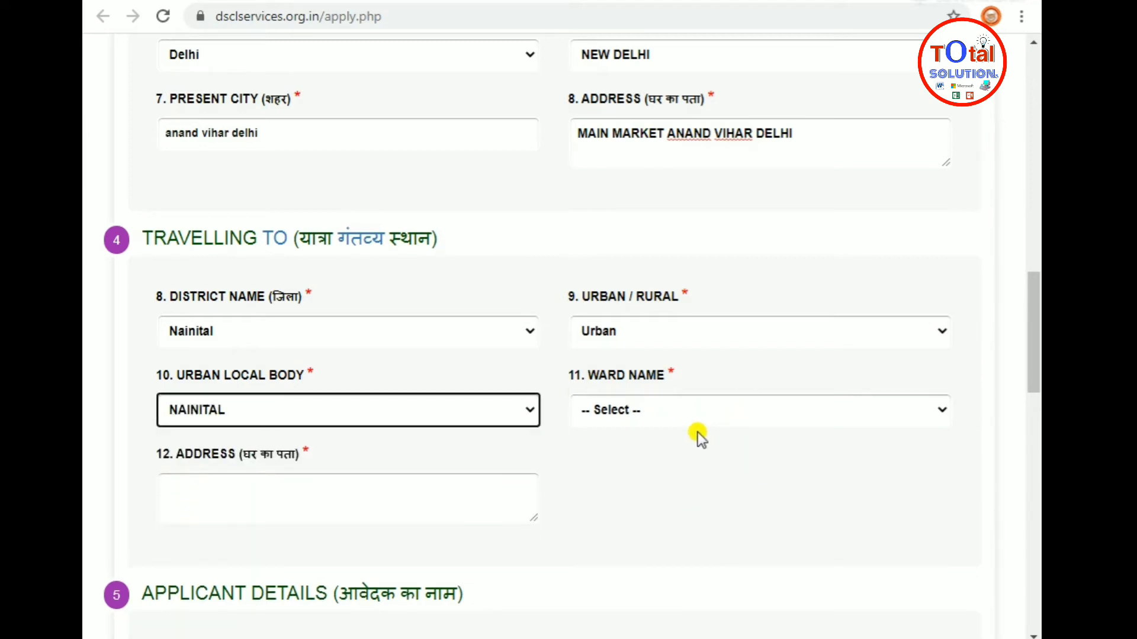
click(681, 409)
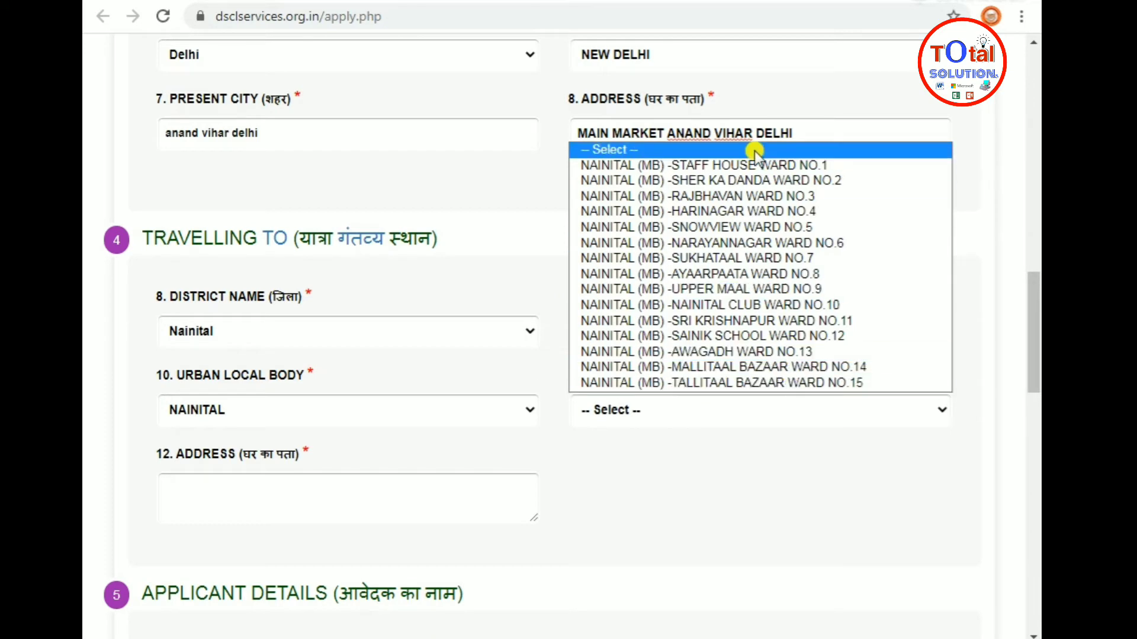
click(758, 367)
scroll(758, 379, down, 3)
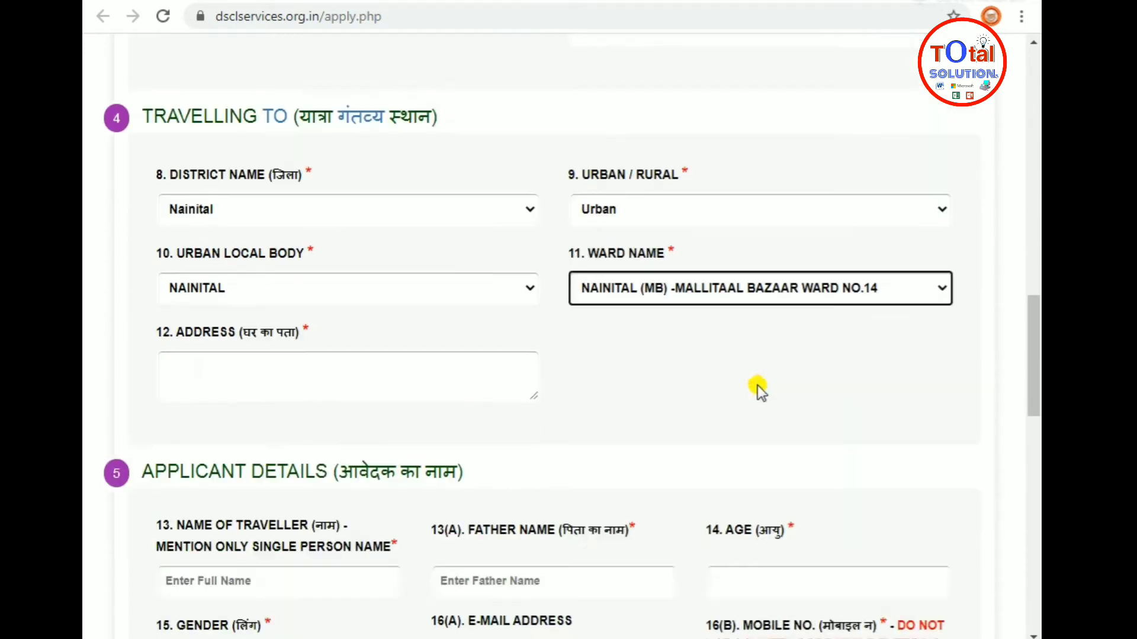
click(231, 311)
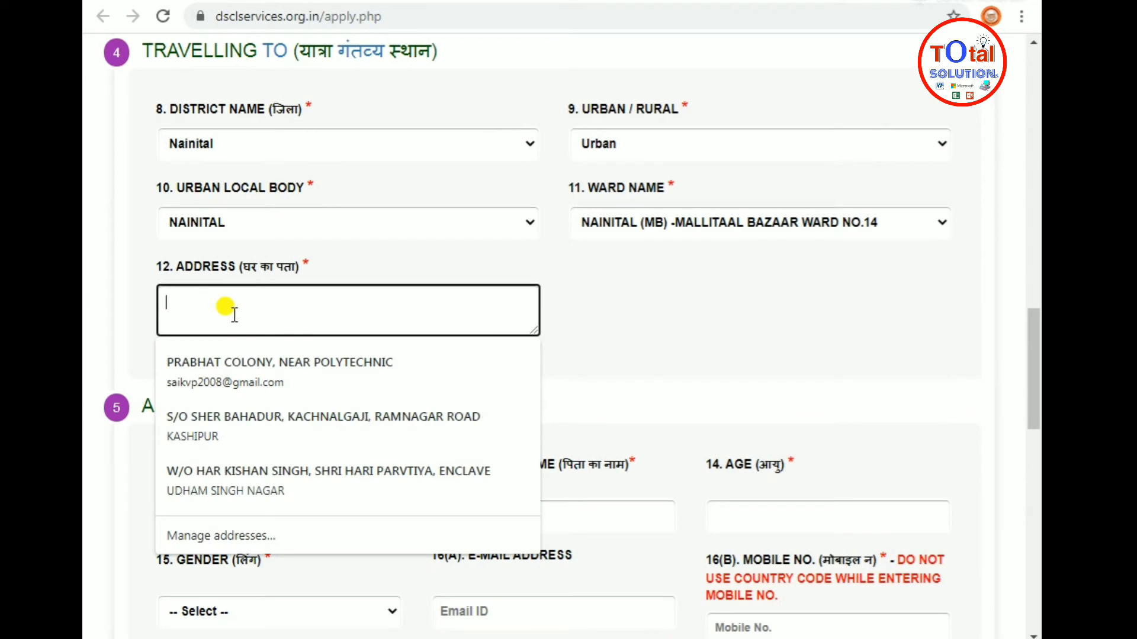
text(MAIN MARKEW)
key(BackSpace)
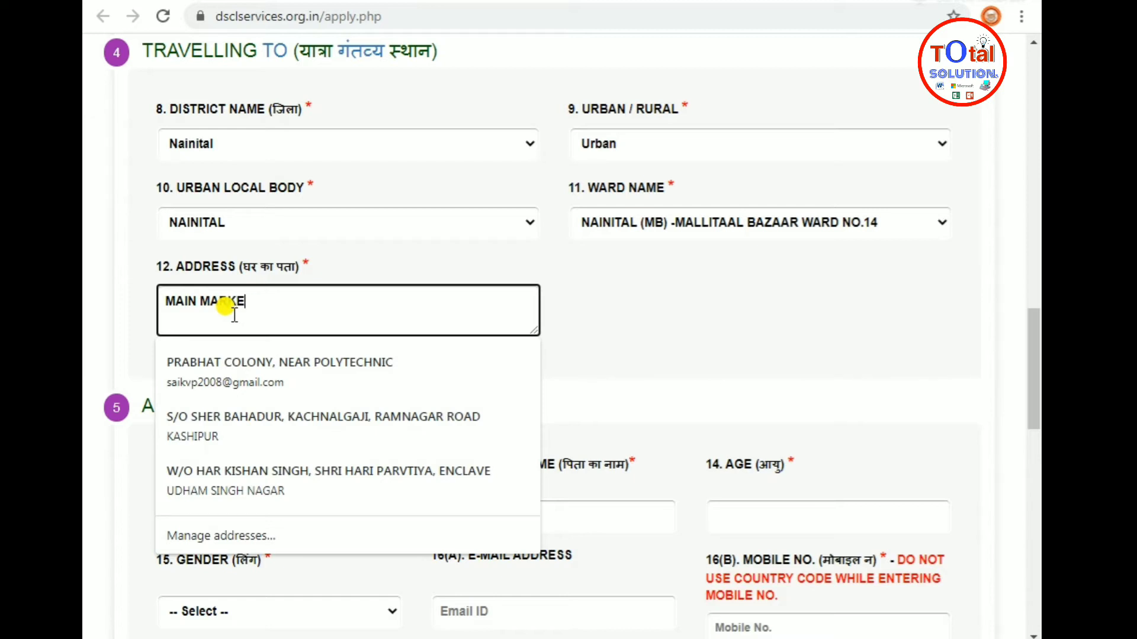
text(T NAINITAL)
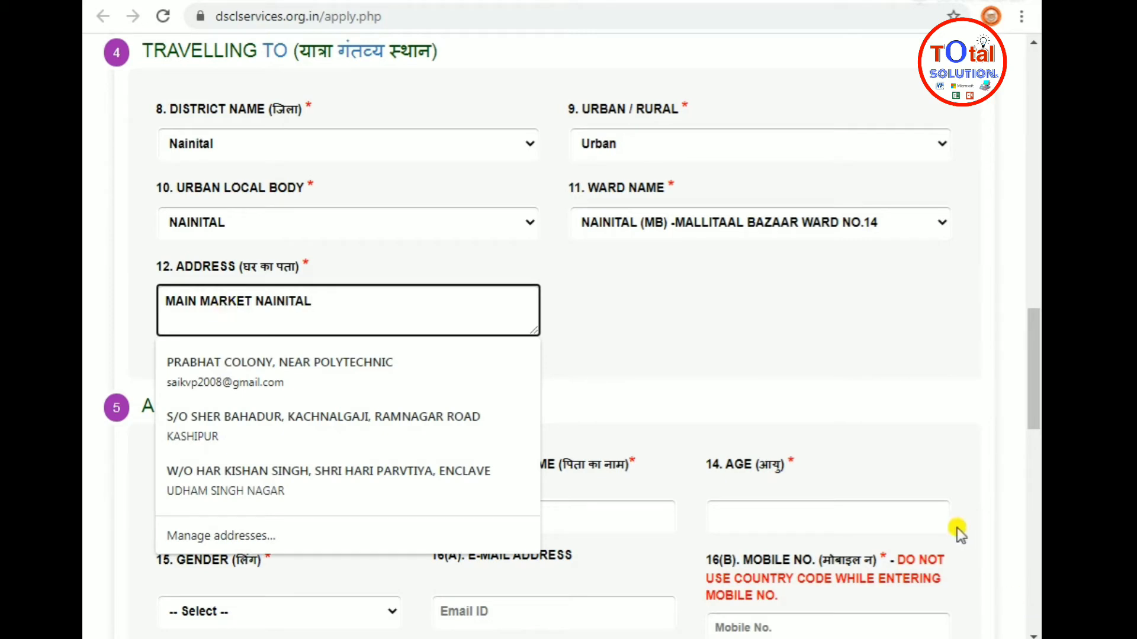
Dismiss the address suggestions and look over the government ID type options without choosing
click(711, 363)
scroll(560, 382, down, 5)
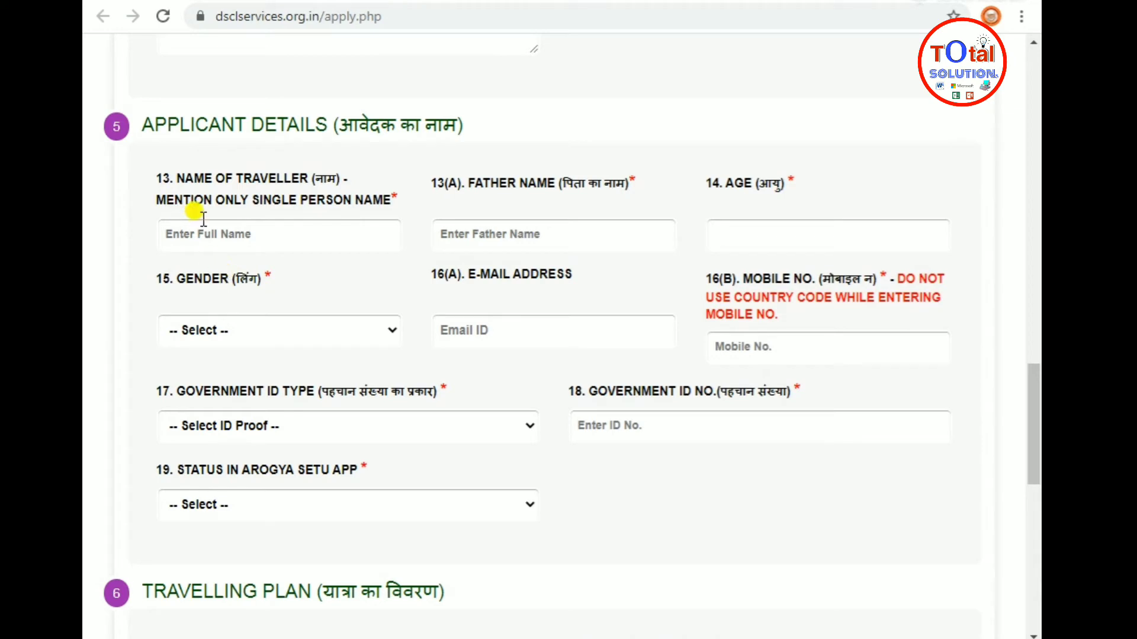
click(348, 424)
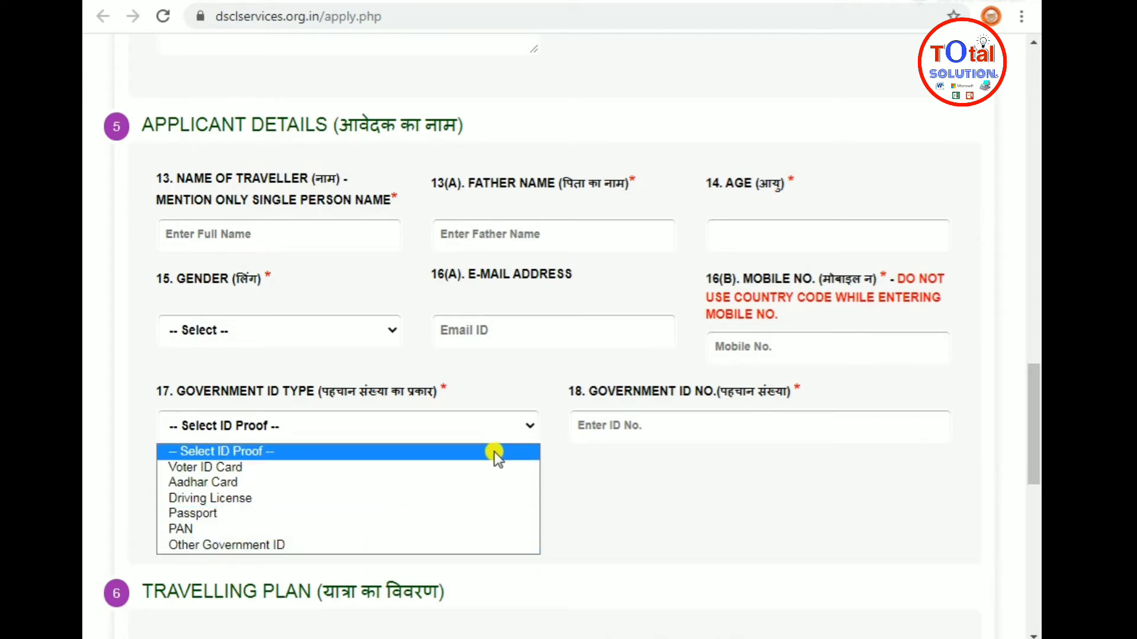
click(344, 399)
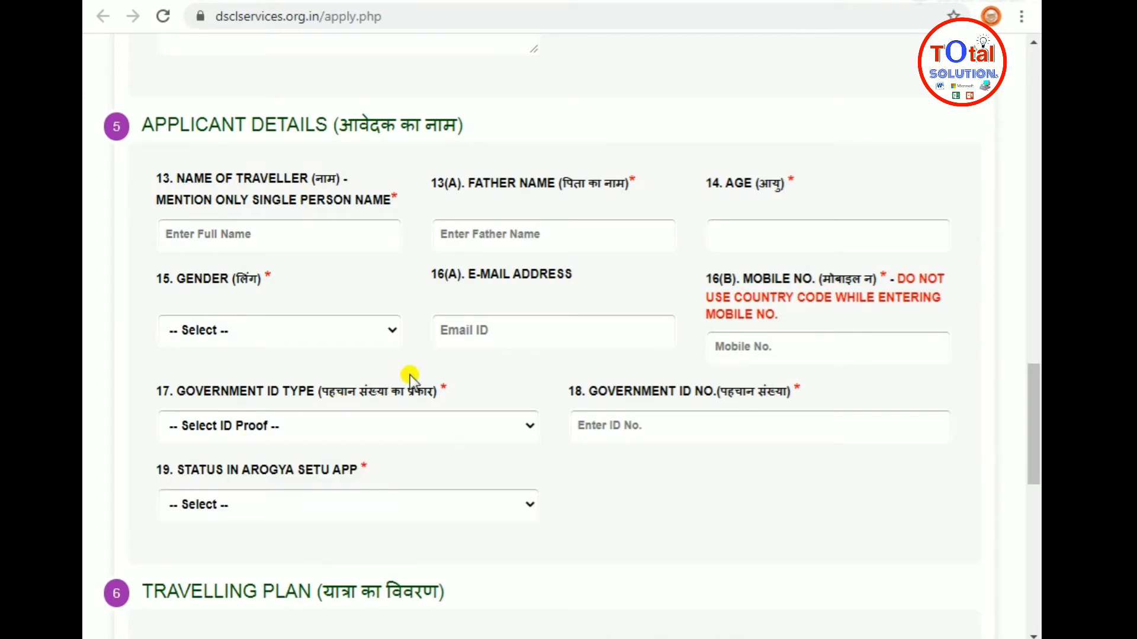
Enter the traveller's full name in capitals, the father's name, and age 30
click(256, 237)
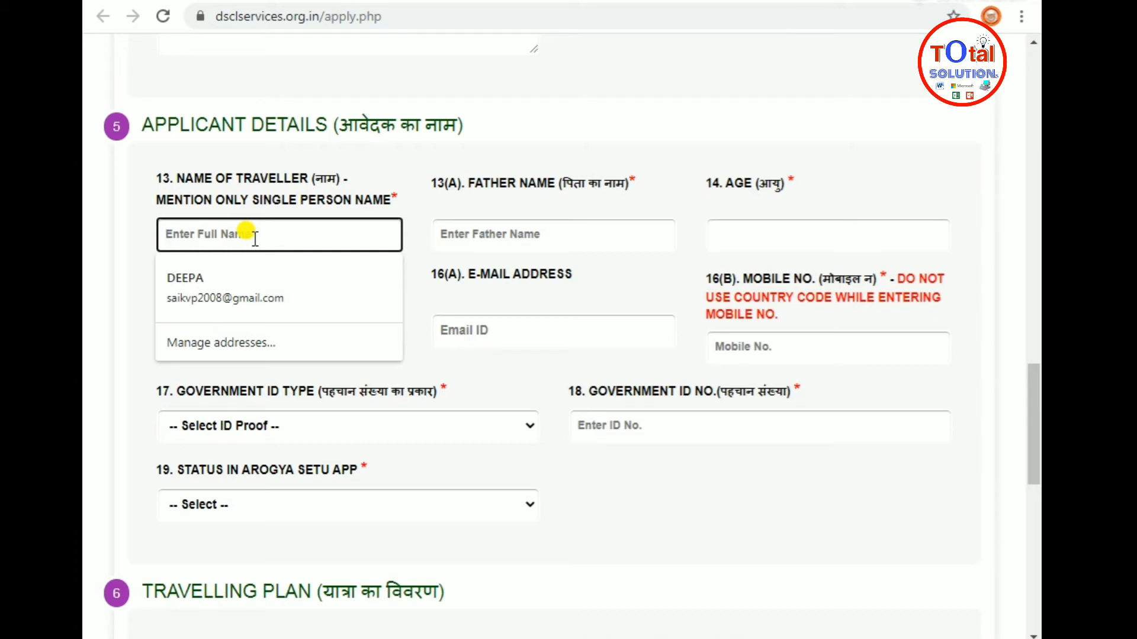
text(aSHISH)
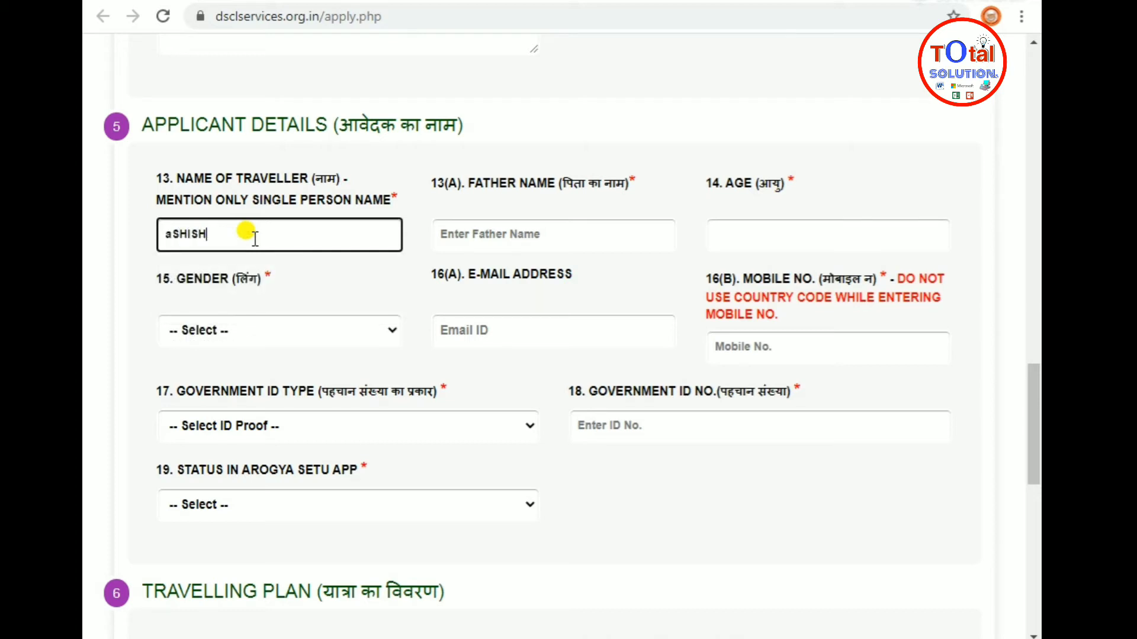
key(BackSpace)
key(BackSpace)
key(BackSpace)
key(BackSpace)
key(BackSpace)
key(BackSpace)
text(ashish)
key(BackSpace)
key(BackSpace)
key(BackSpace)
key(BackSpace)
key(BackSpace)
key(BackSpace)
text(ASHISH)
key(Tab)
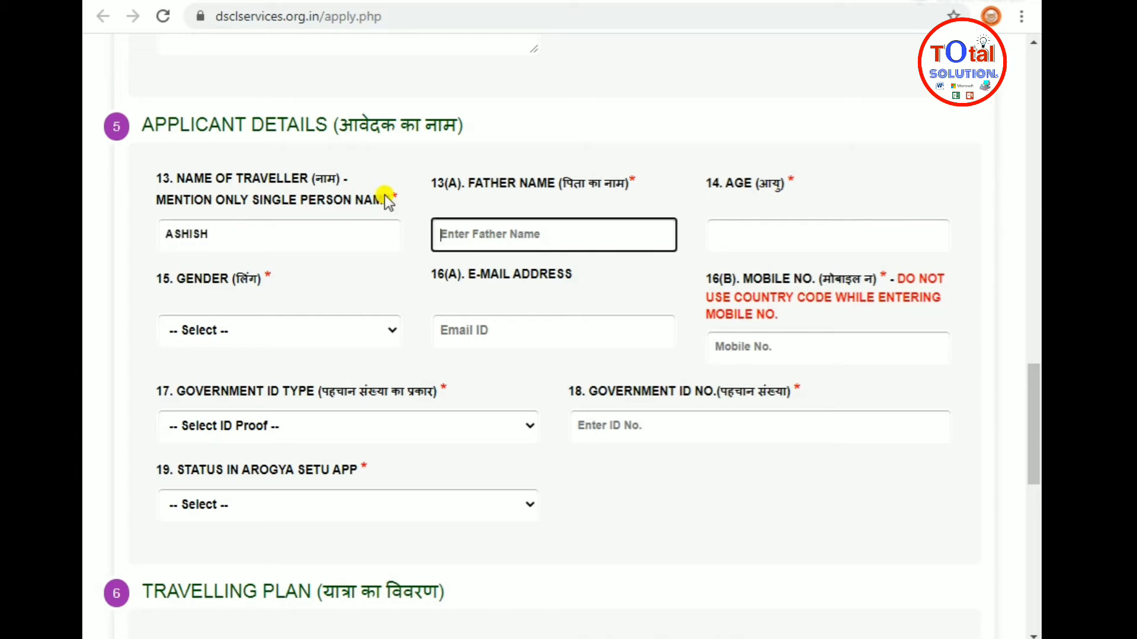
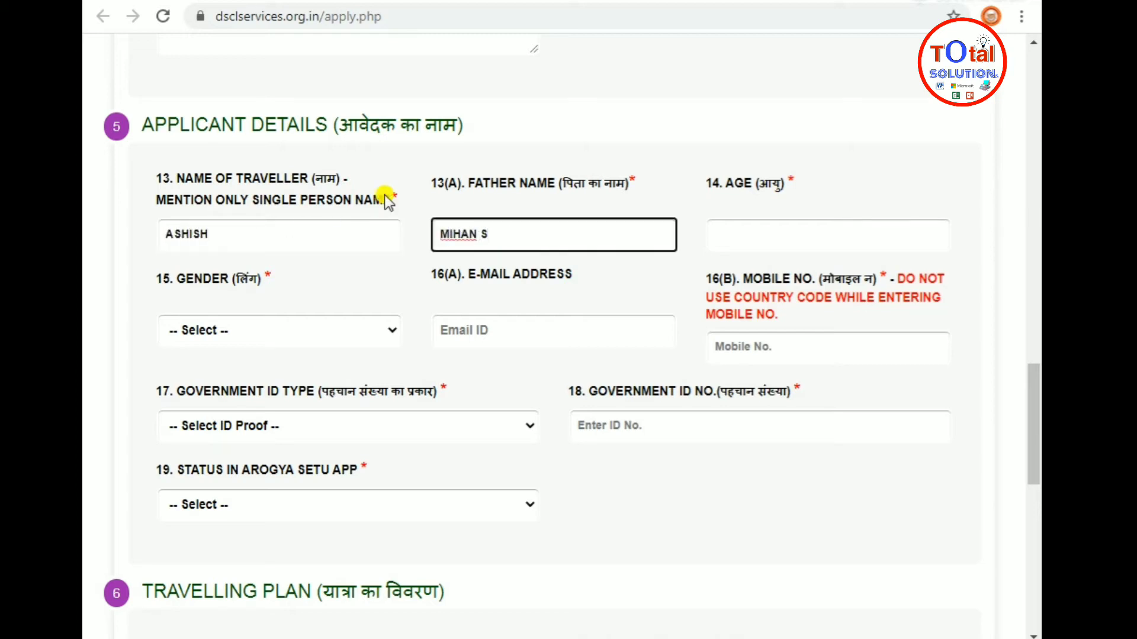
click(849, 236)
text(30)
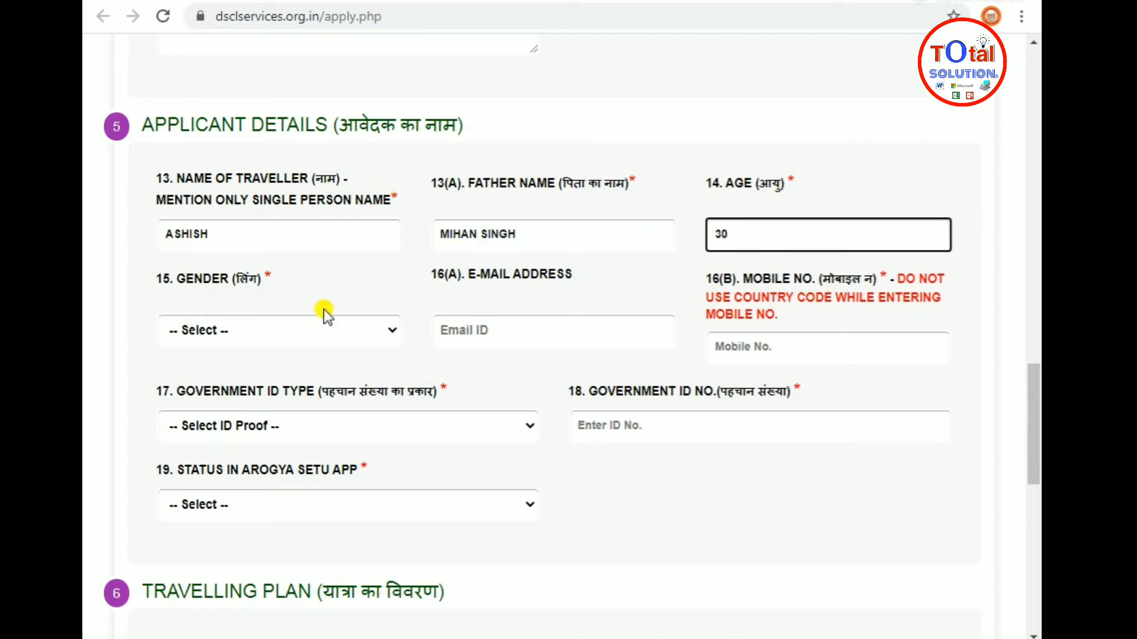
click(295, 322)
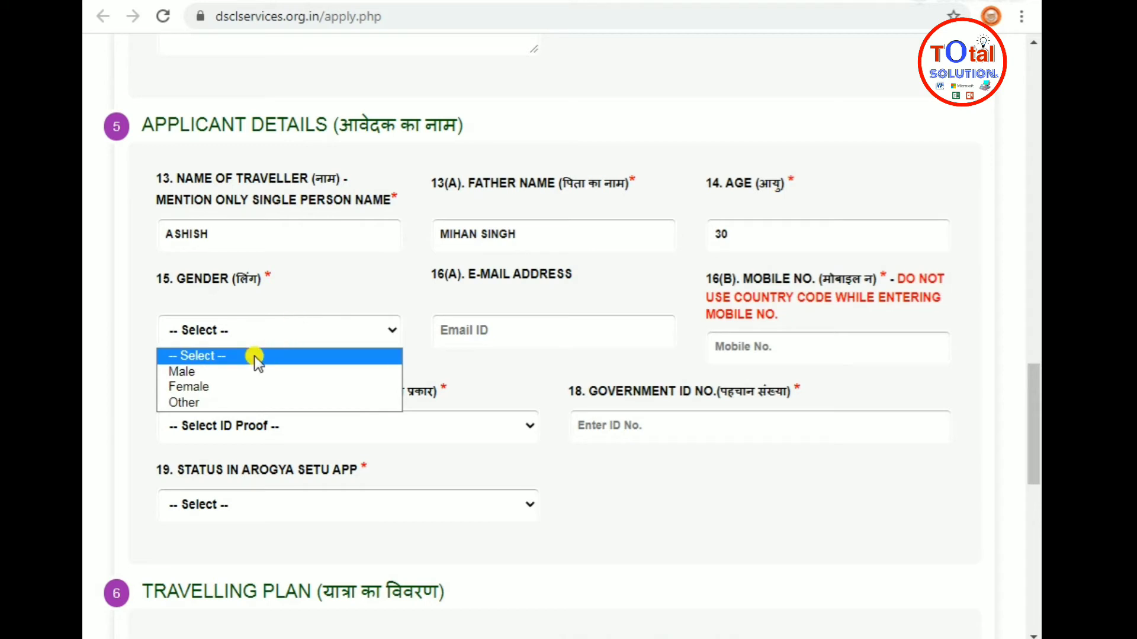
Select Male as gender and begin entering the traveller's mobile number
click(208, 373)
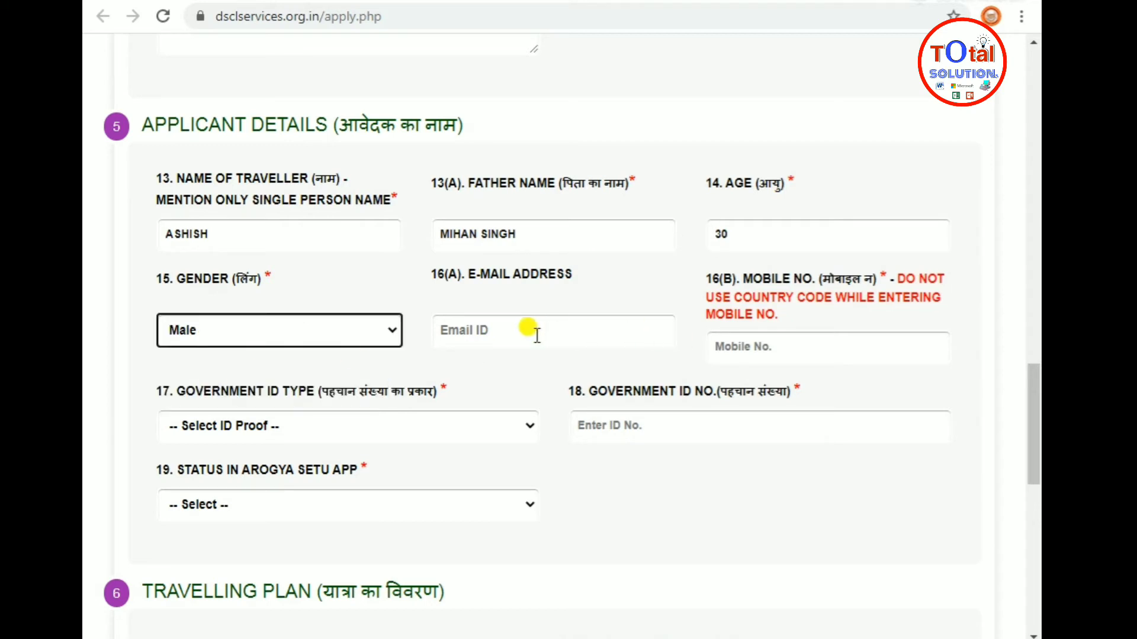
click(723, 342)
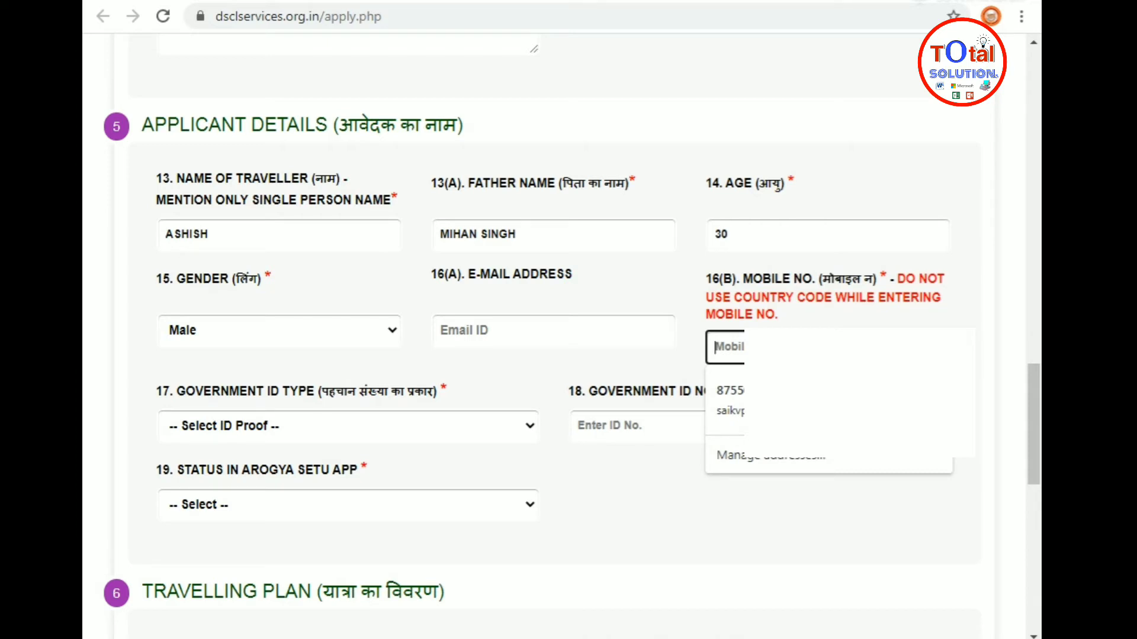
text(9012)
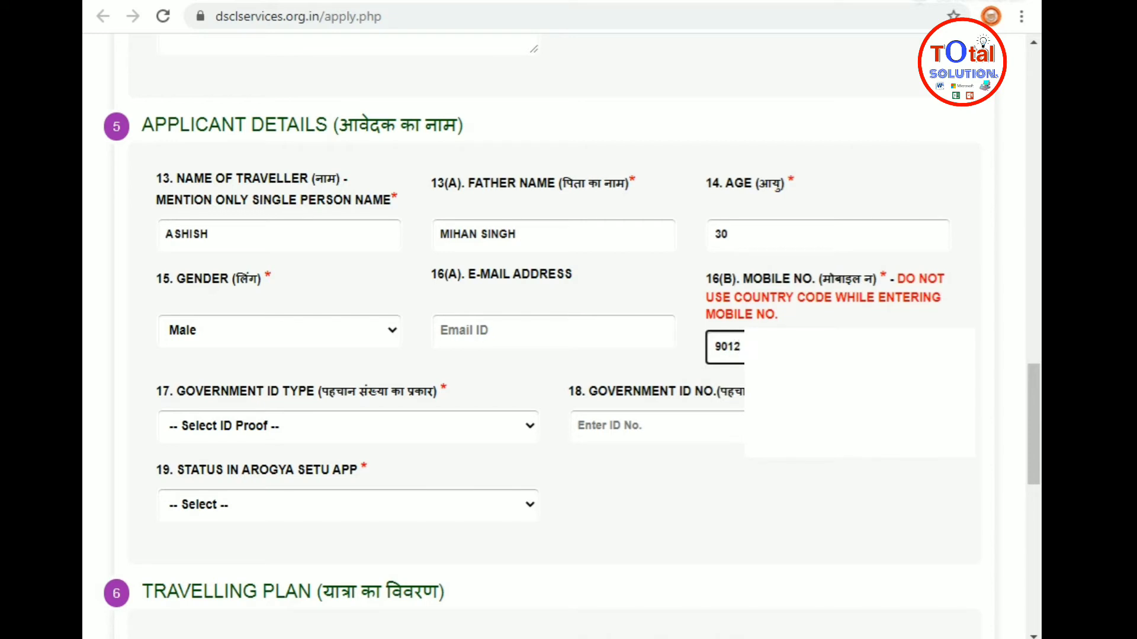
text(10)
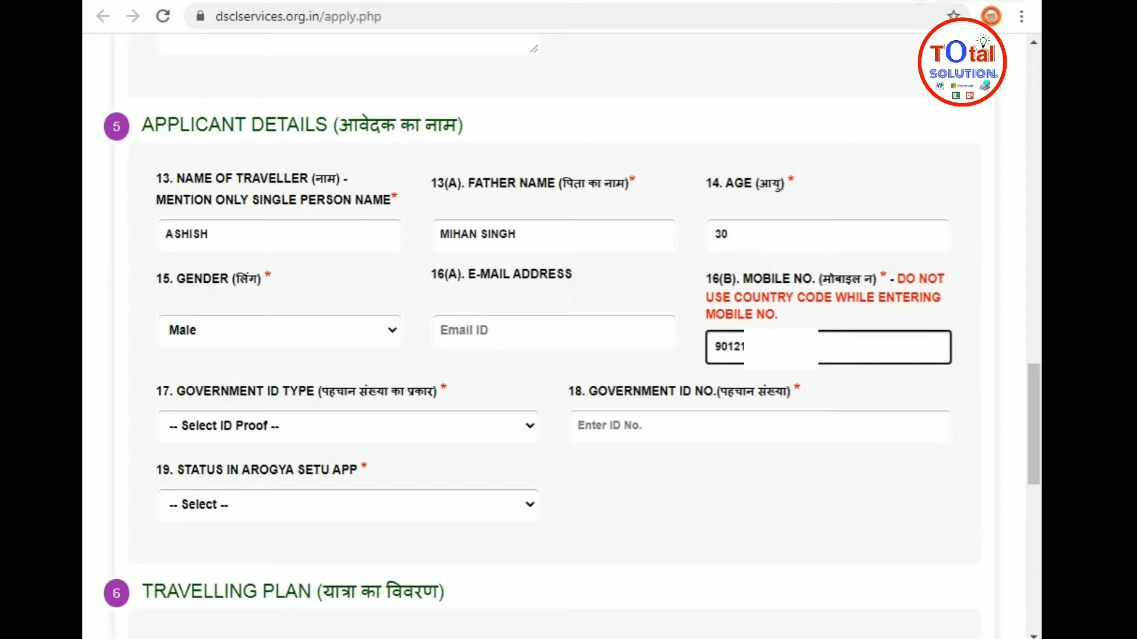
Choose Aadhar Card as the government ID type and enter the ID number
click(301, 436)
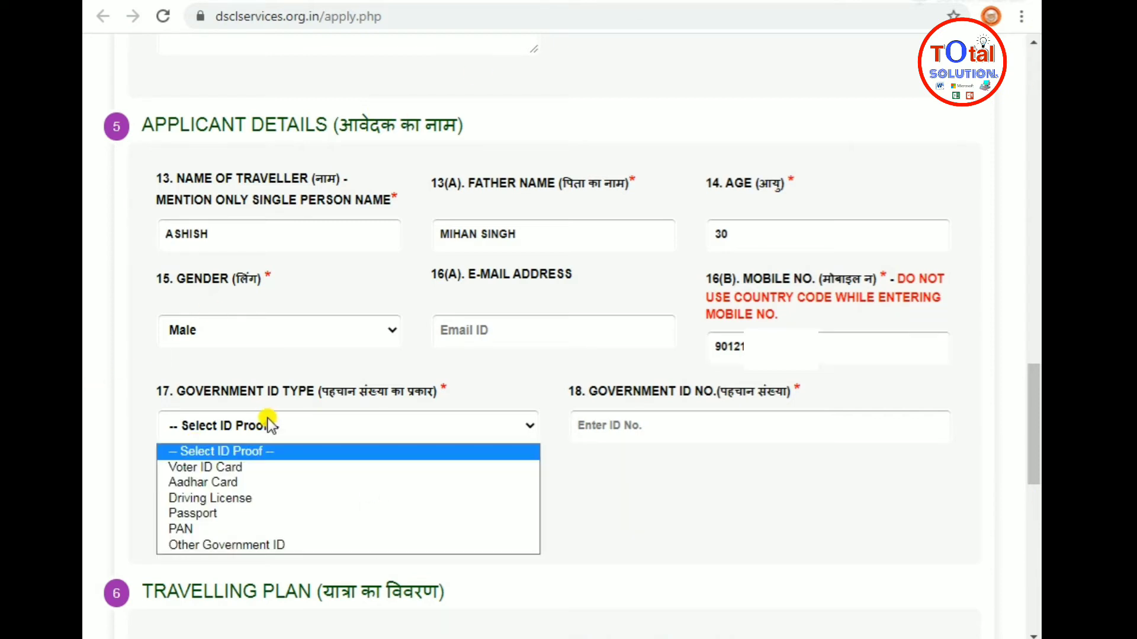
click(222, 484)
click(654, 424)
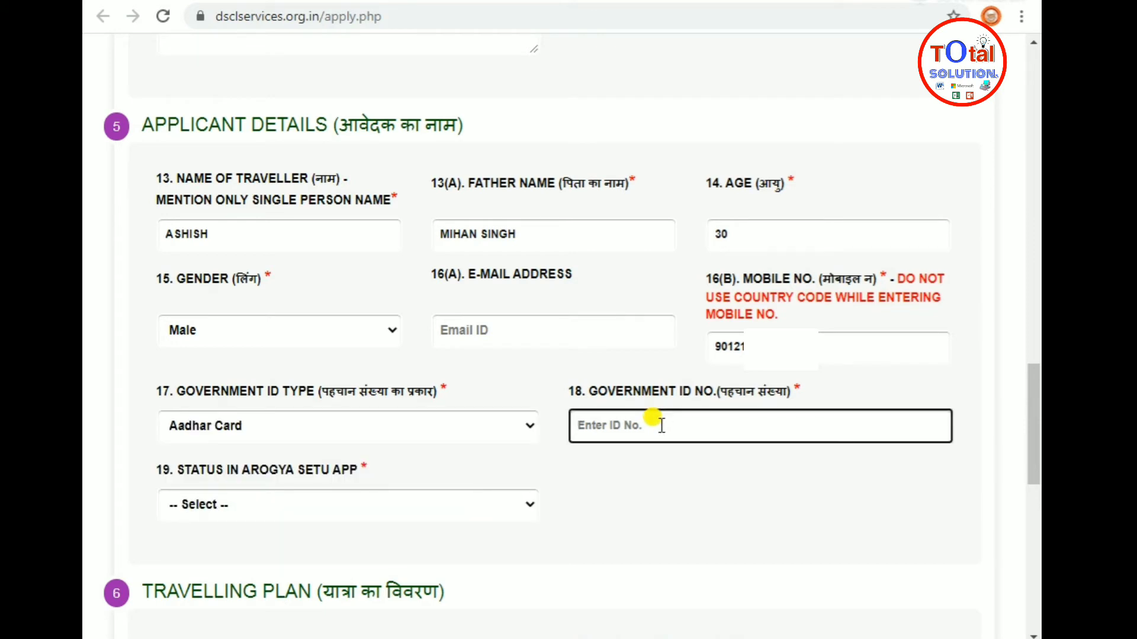
Set the Arogya Setu status to Other Color
scroll(609, 492, down, 3)
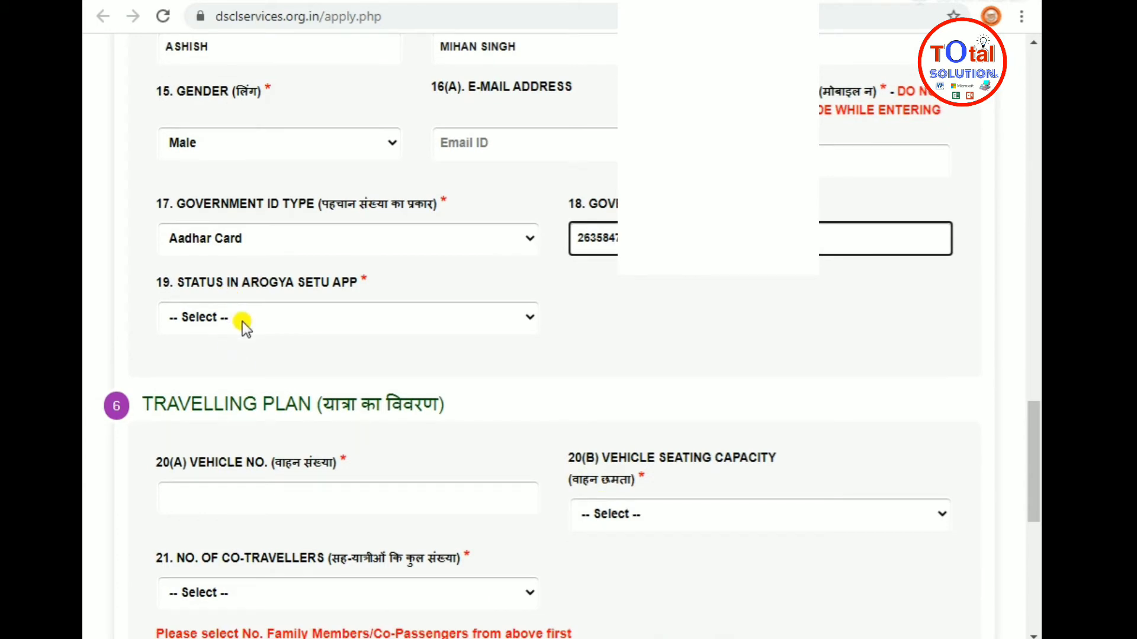
click(243, 321)
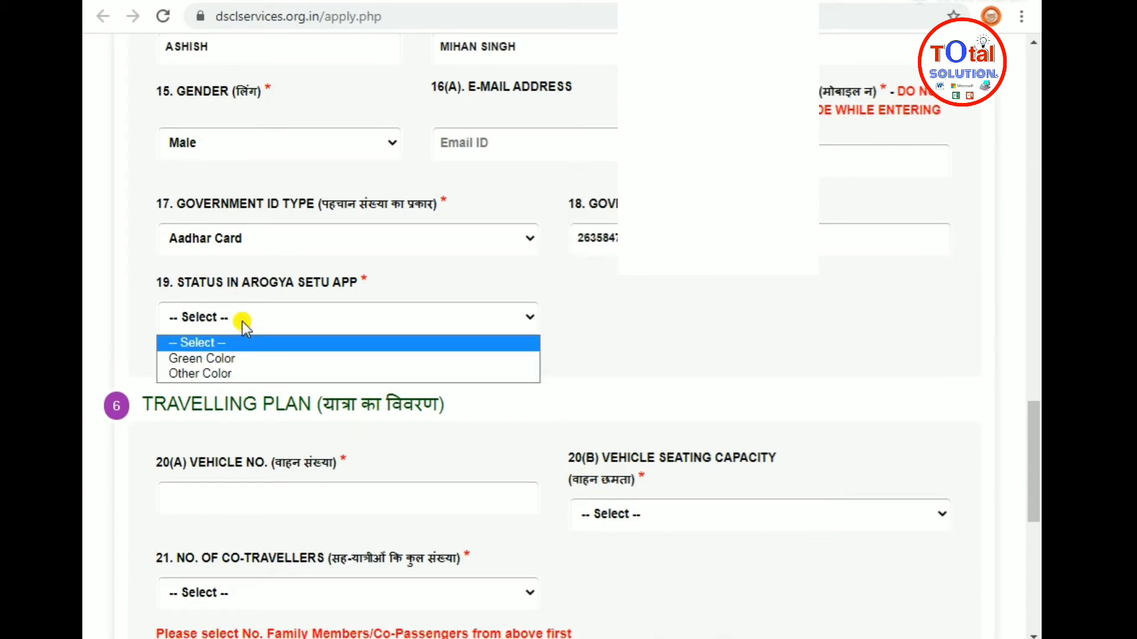
click(252, 375)
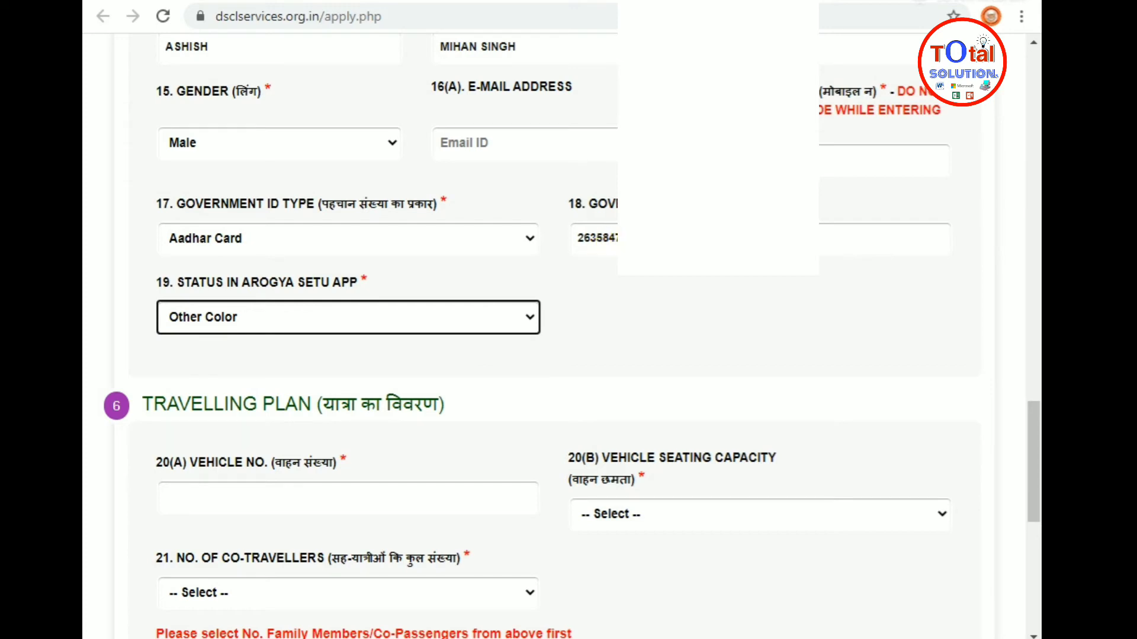
click(614, 247)
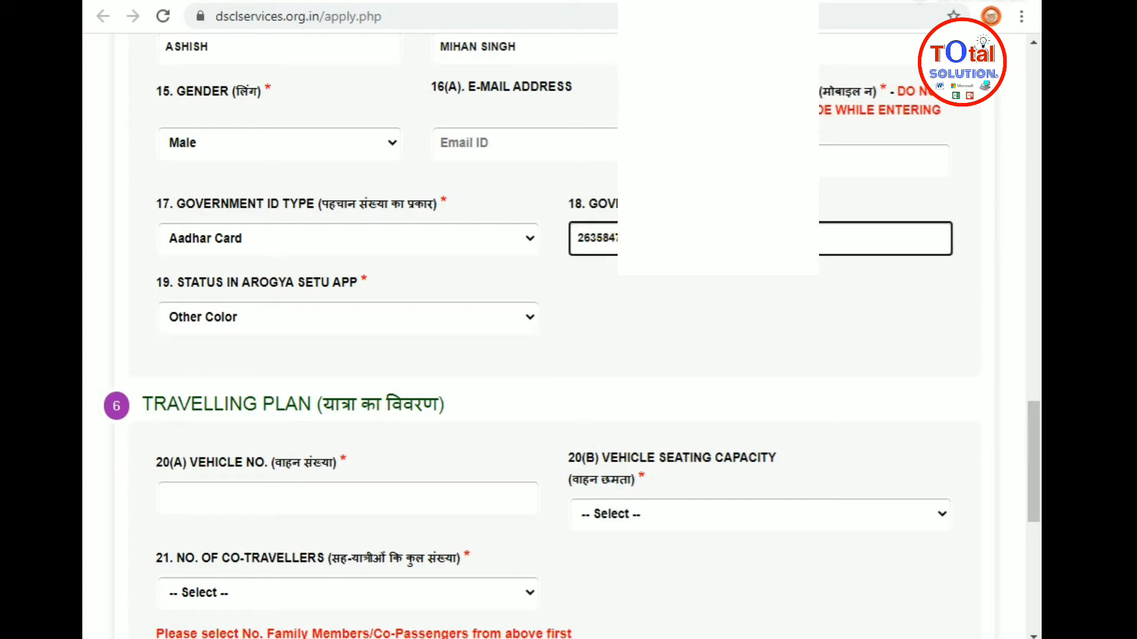
scroll(418, 324, down, 3)
Enter the vehicle number in field 20(A) and set vehicle seating capacity to 7
click(212, 305)
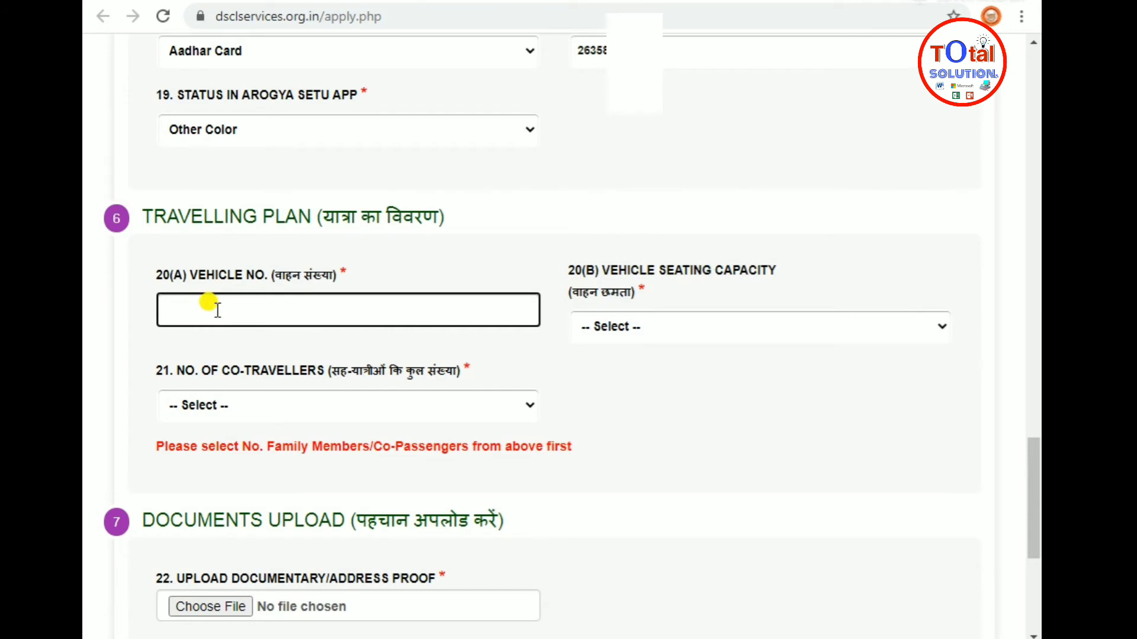
key(BackSpace)
click(662, 338)
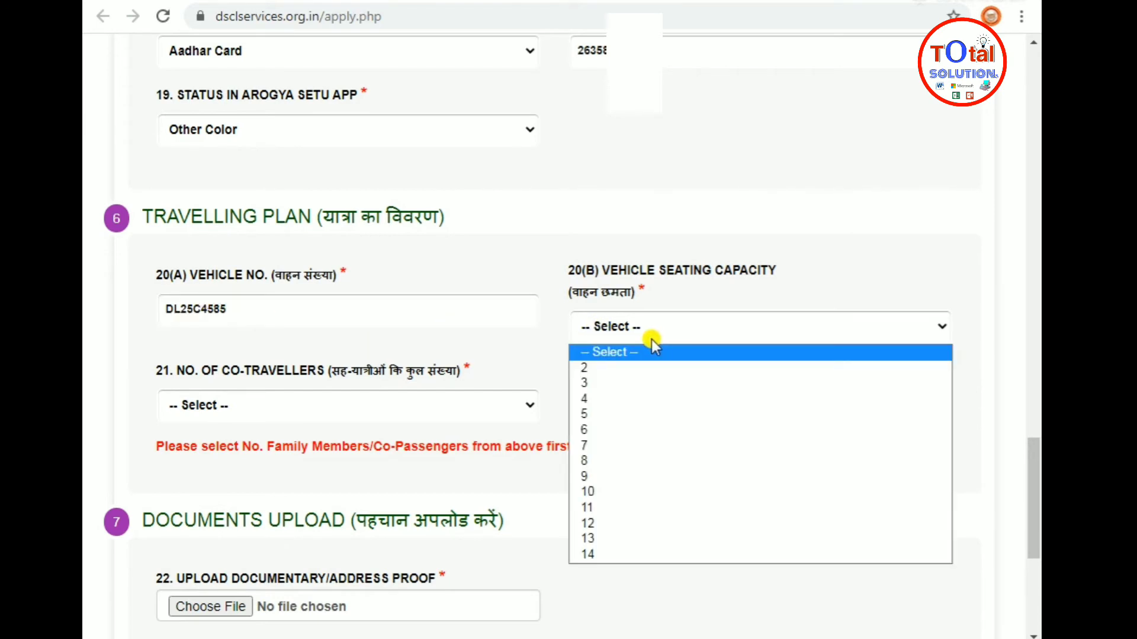
click(609, 445)
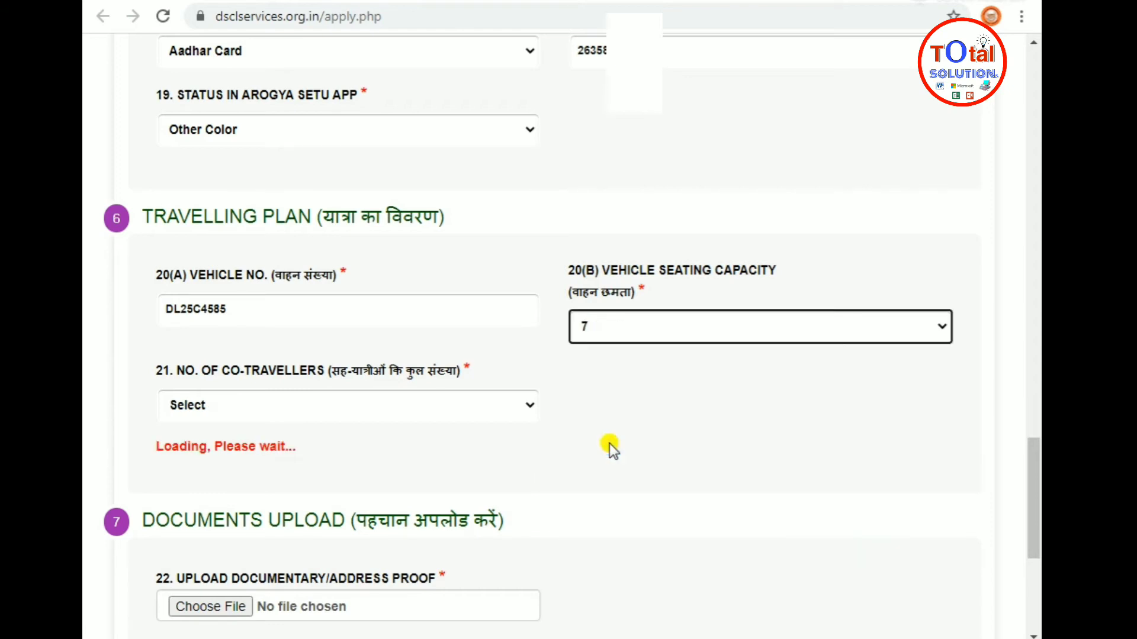
Set the number of co-travellers to 3 to bring up the family member table
scroll(643, 336, down, 3)
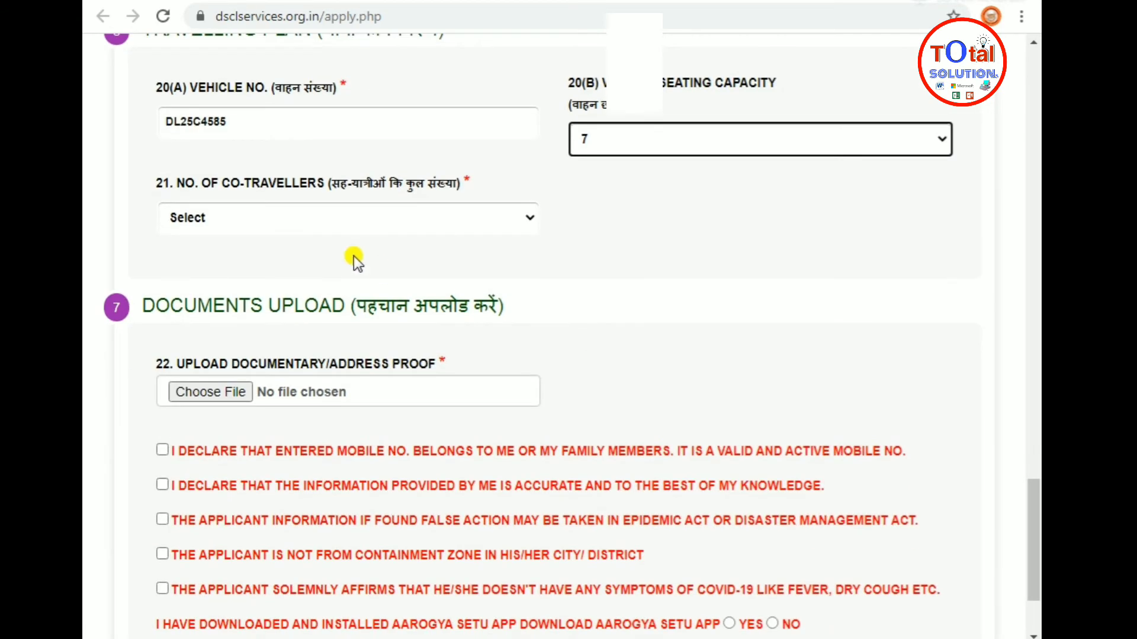
click(339, 215)
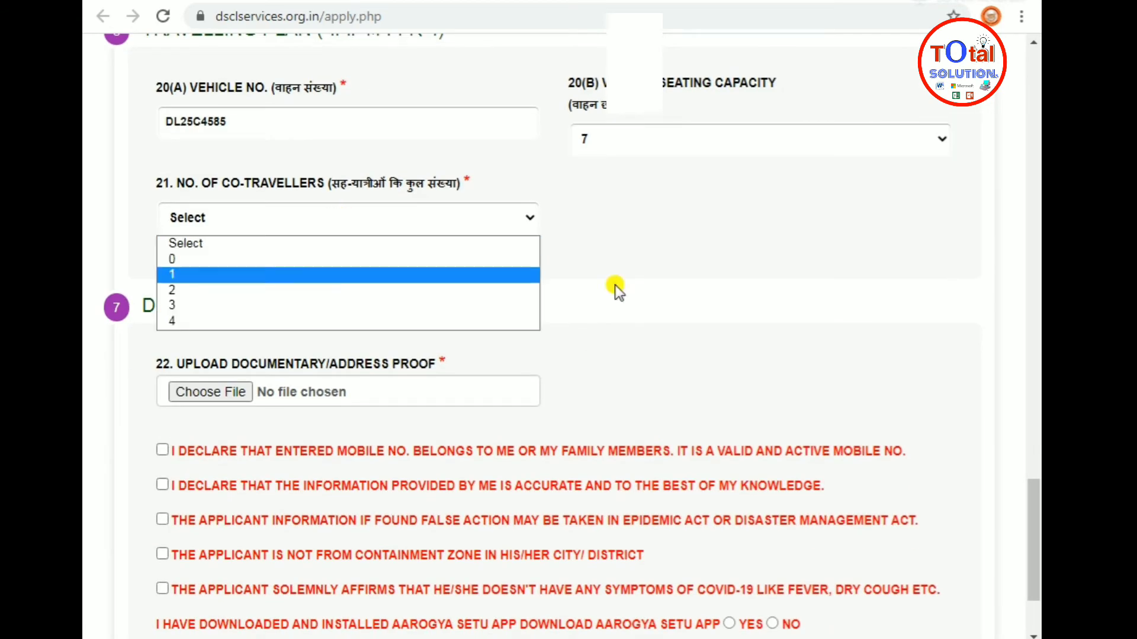
click(672, 208)
scroll(452, 264, up, 8)
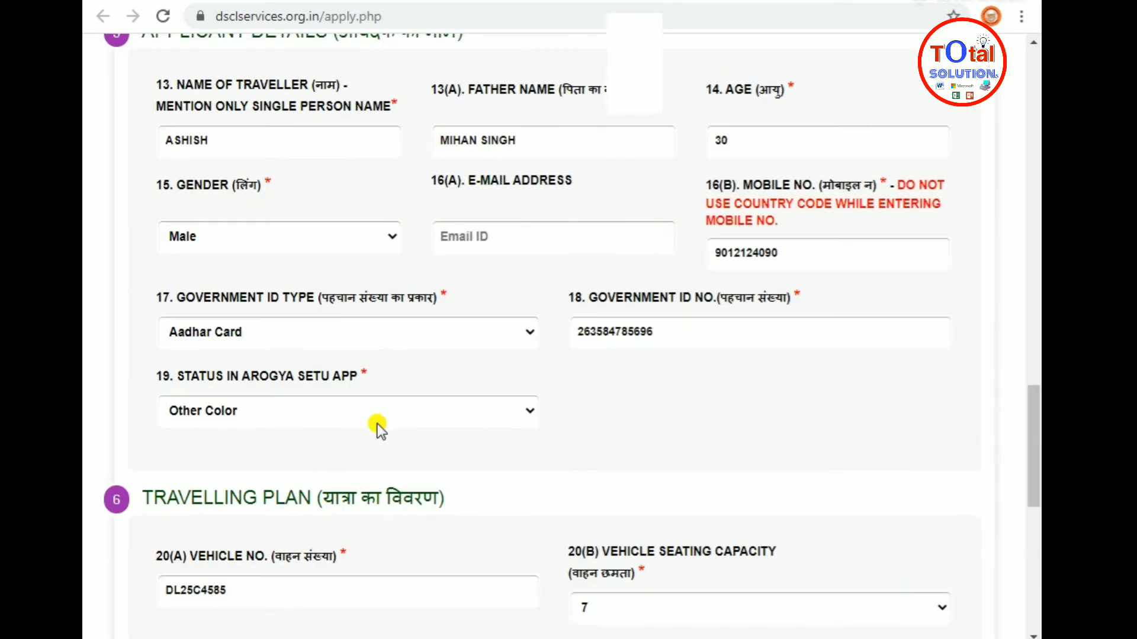
scroll(377, 424, down, 6)
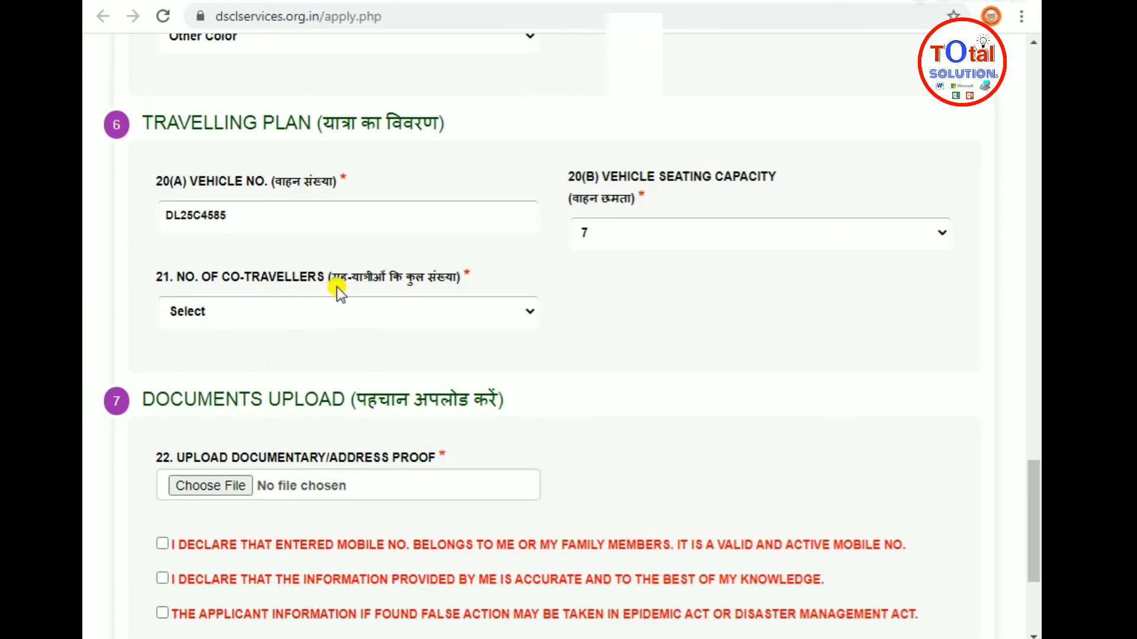
scroll(465, 320, up, 8)
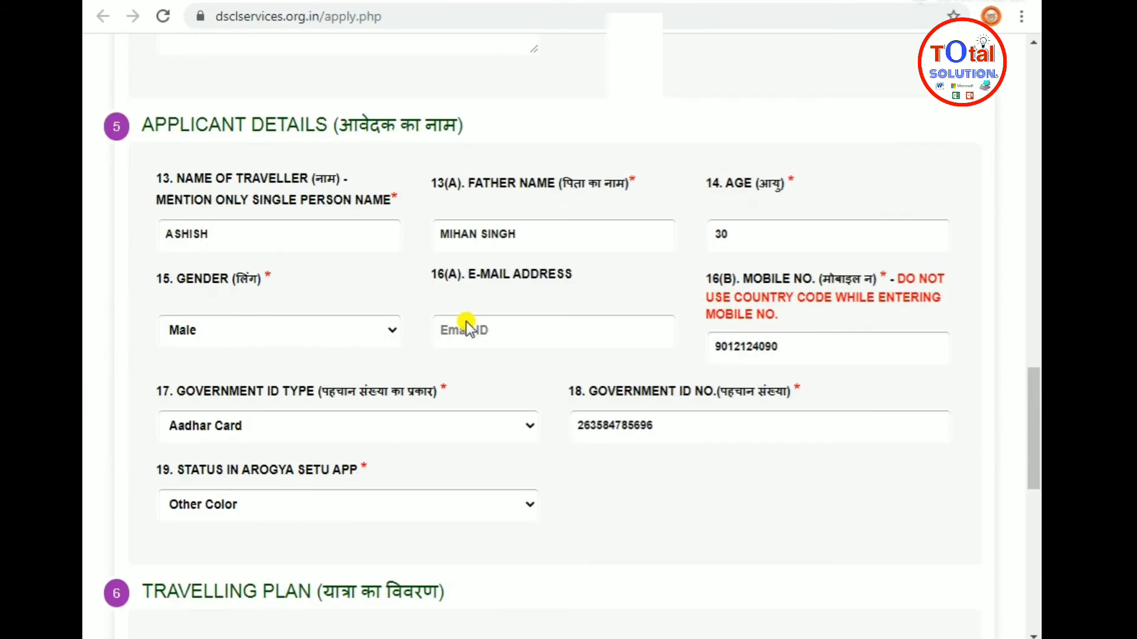
scroll(390, 408, down, 6)
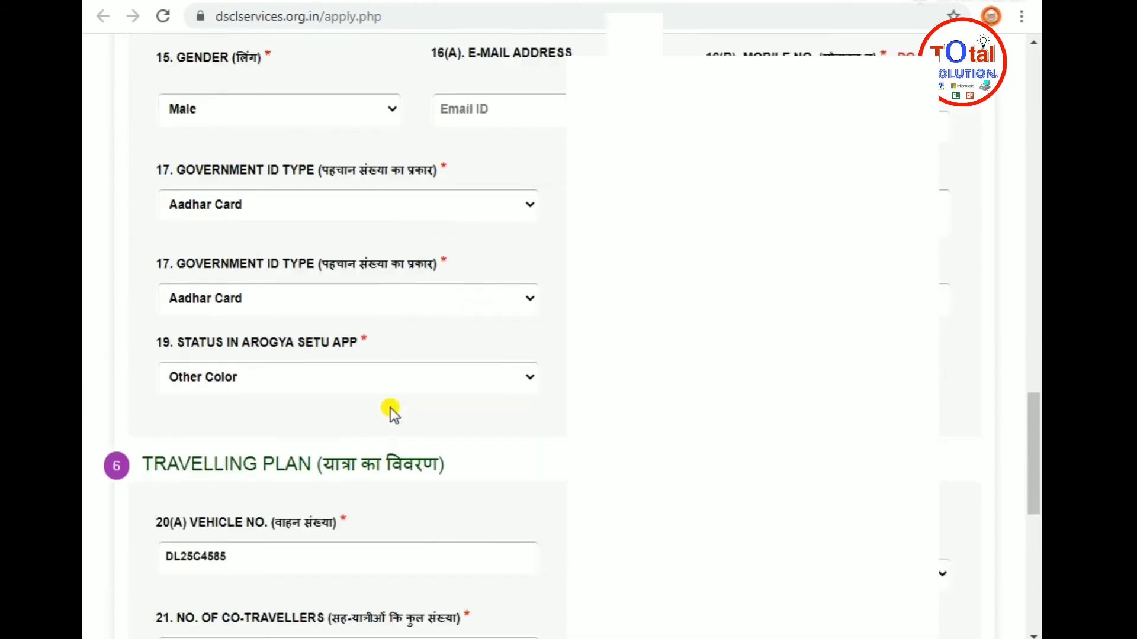
click(330, 405)
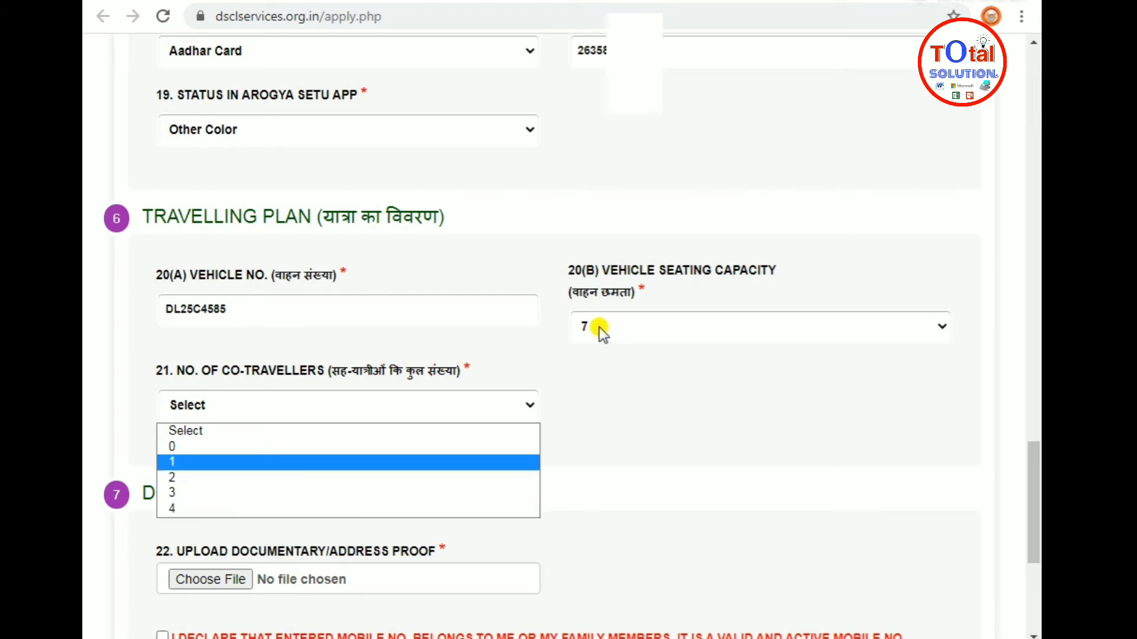
click(193, 499)
scroll(566, 450, down, 2)
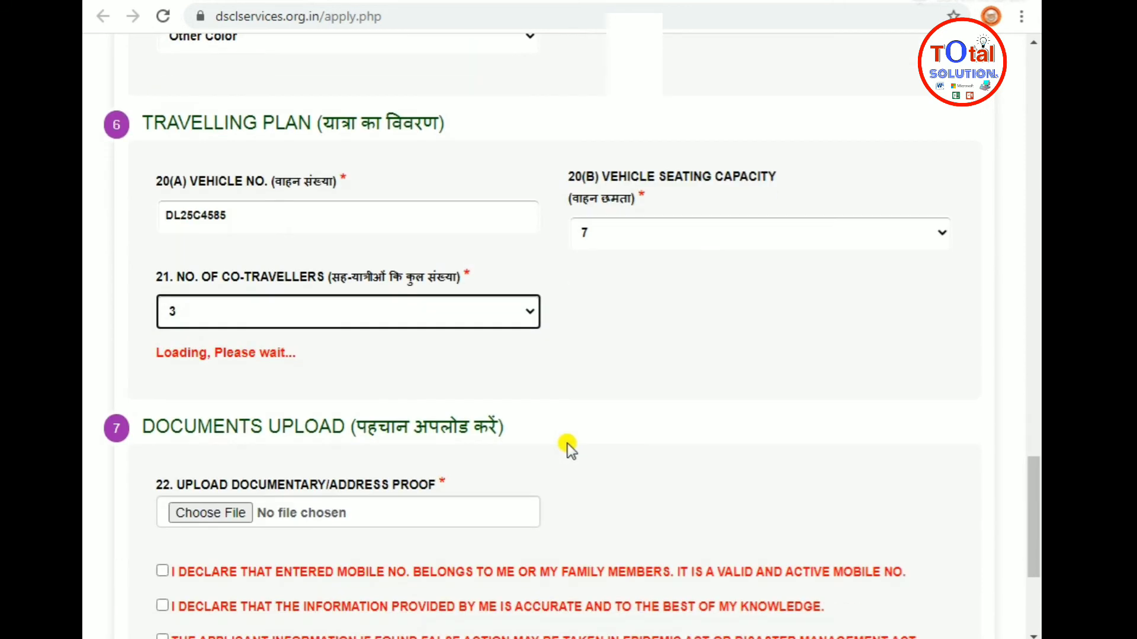
Enter the three family members' names and each member's father's name
scroll(567, 443, down, 4)
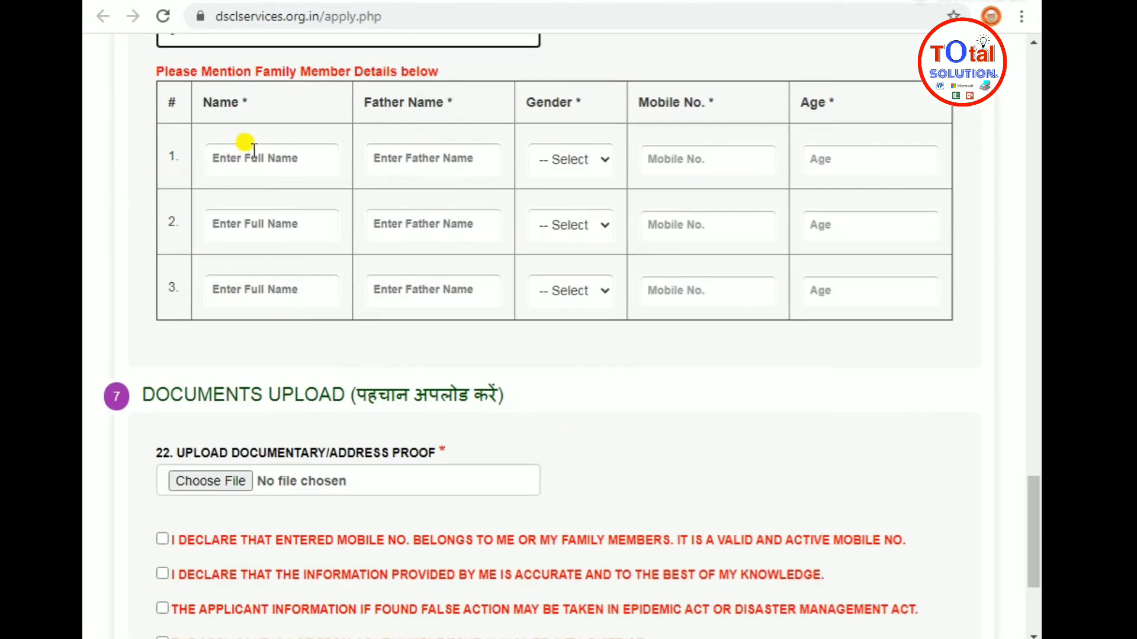
click(248, 148)
text(MANISH)
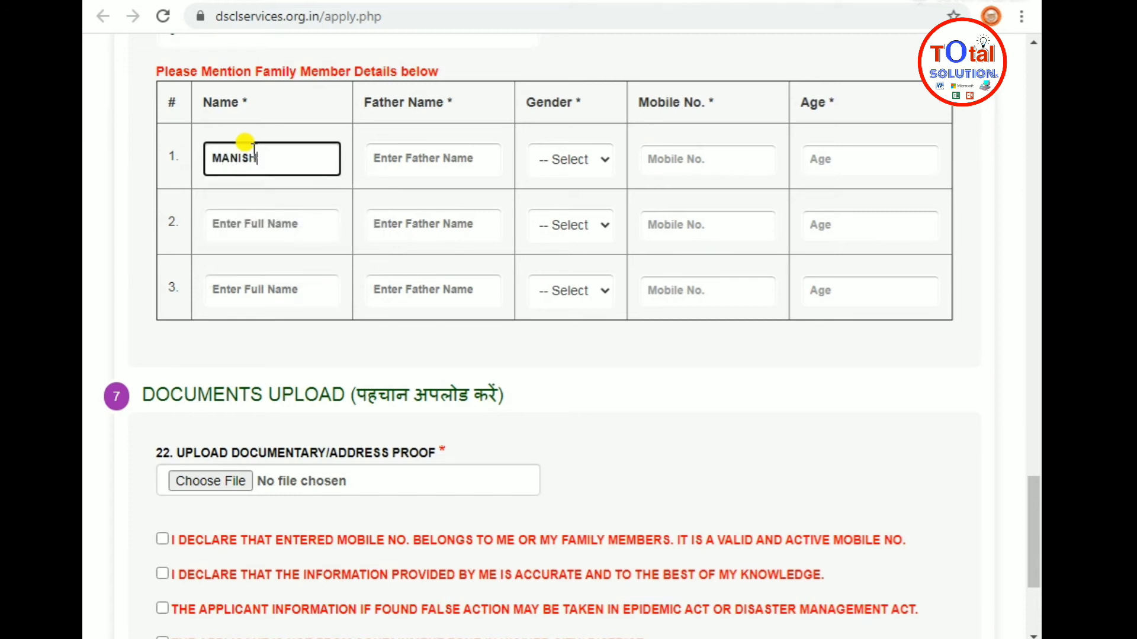
click(267, 223)
text(RU)
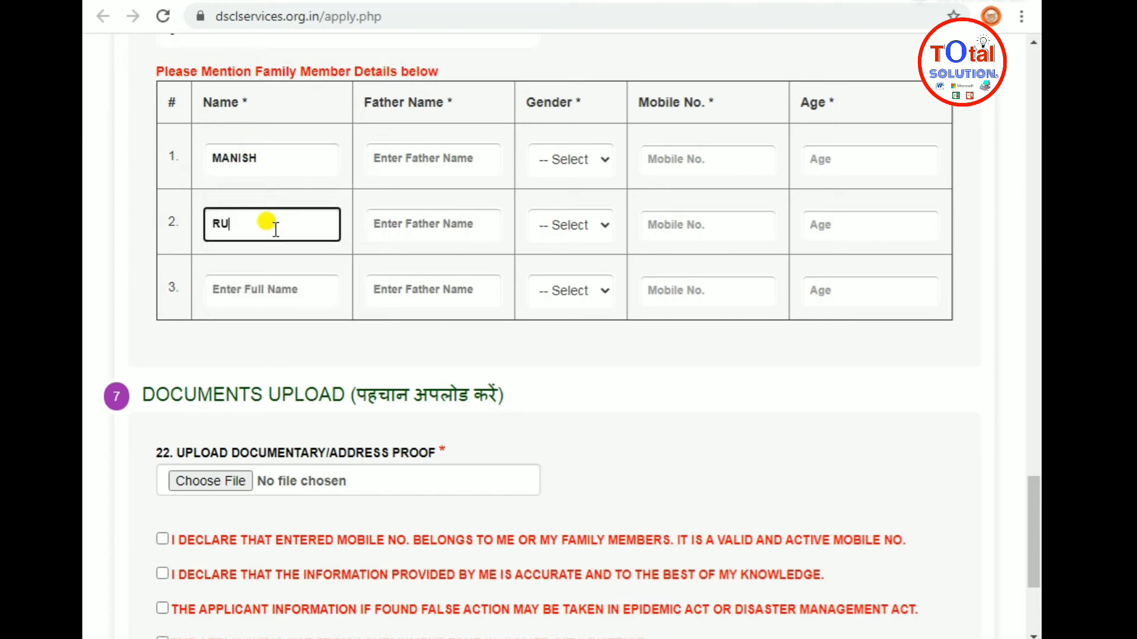
text(PESH)
click(253, 275)
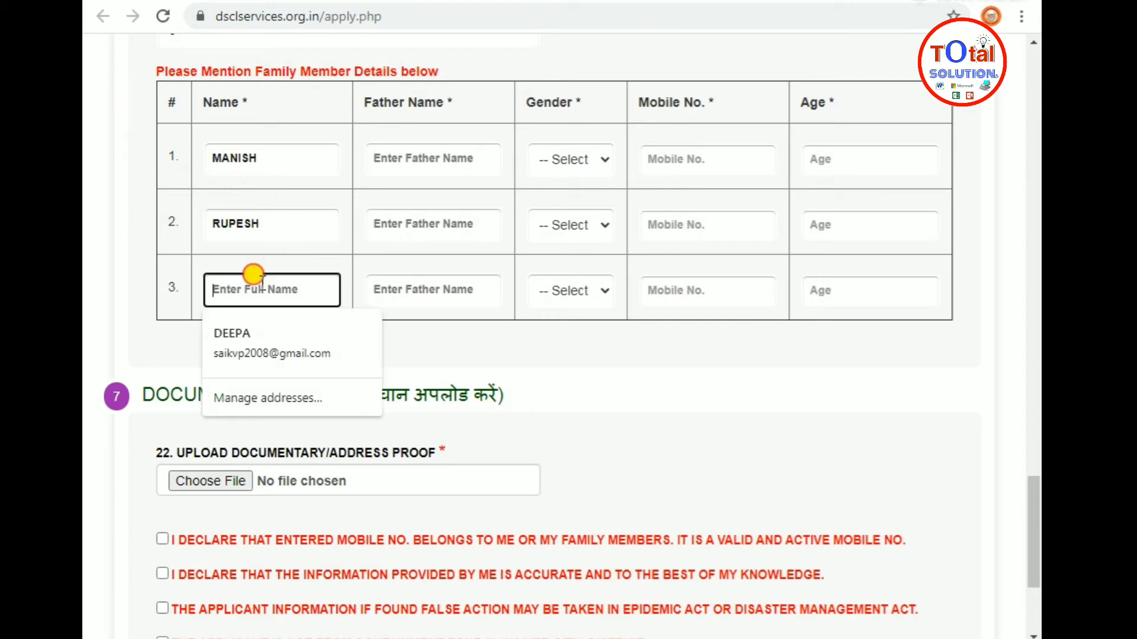
text(AJAY)
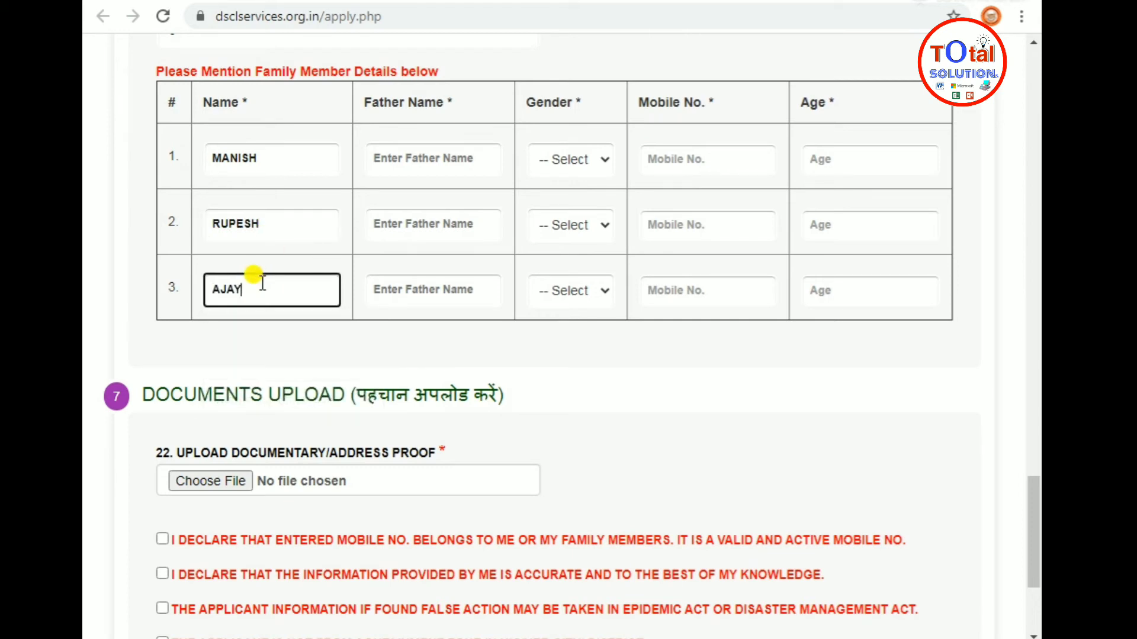
click(424, 150)
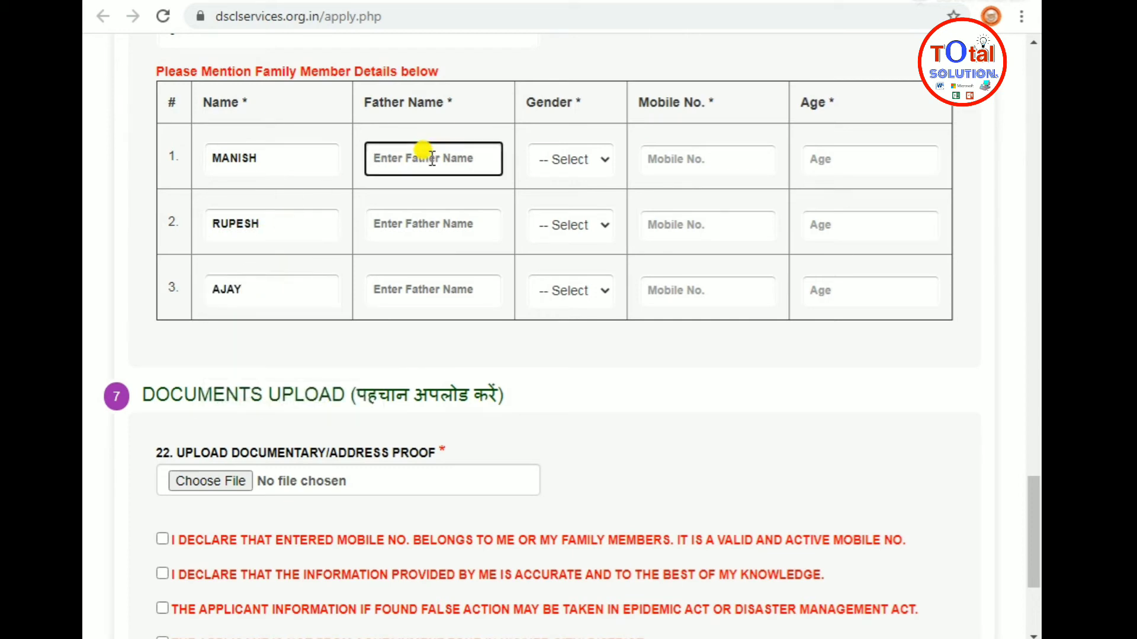
text(RAJ)
click(428, 216)
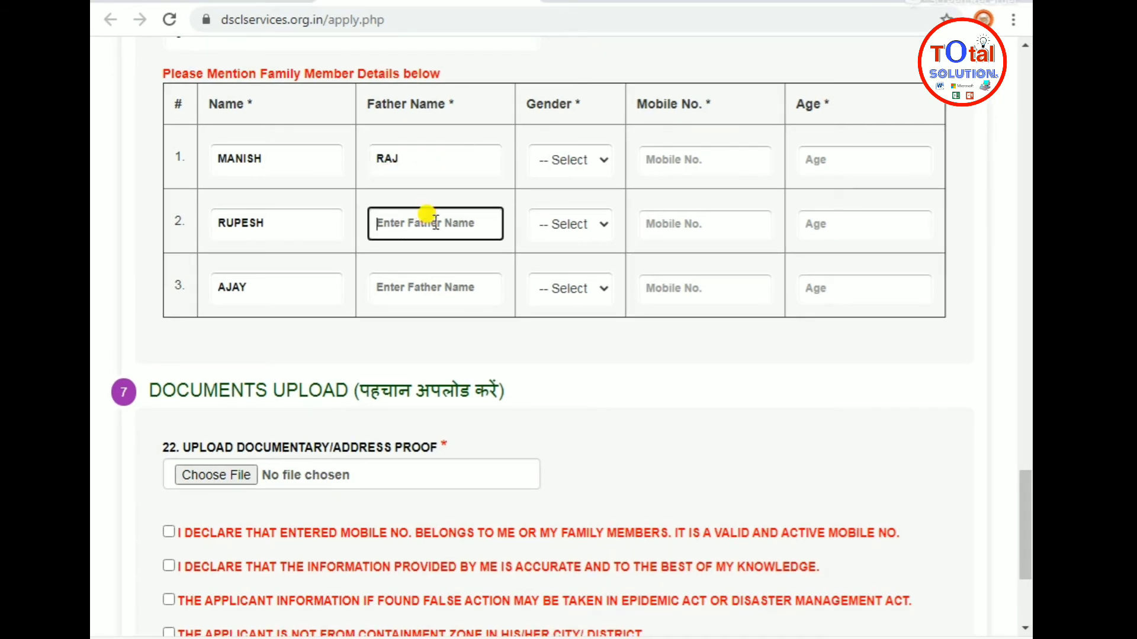
text(A)
key(BackSpace)
text(KAPIL)
click(421, 284)
text(DEEPAK)
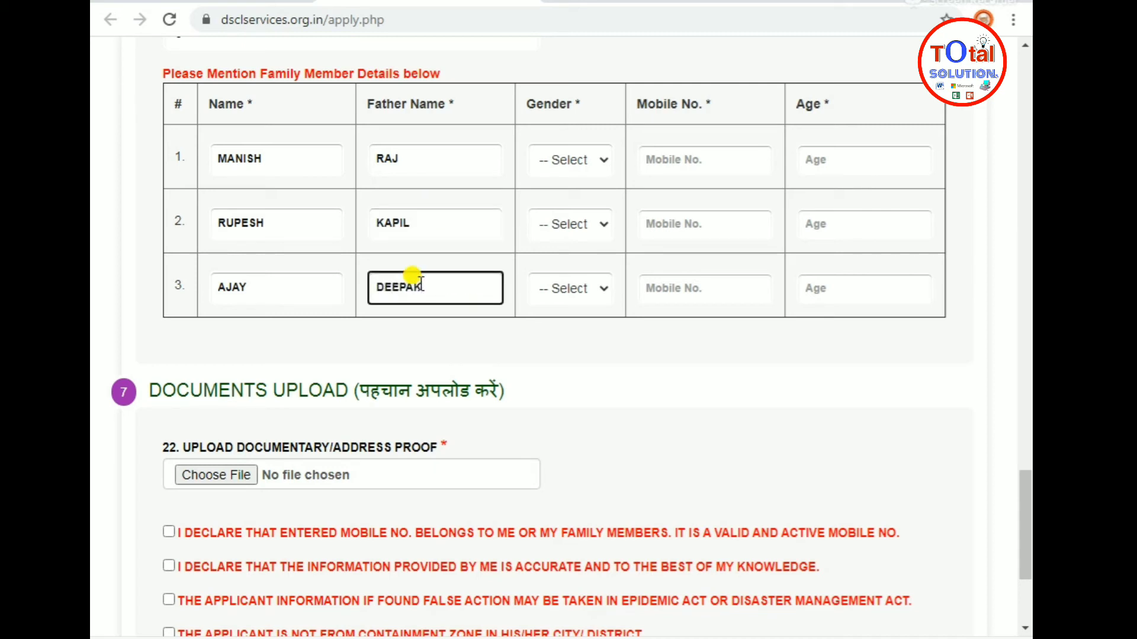
Set the gender of all three family members to Male
click(603, 159)
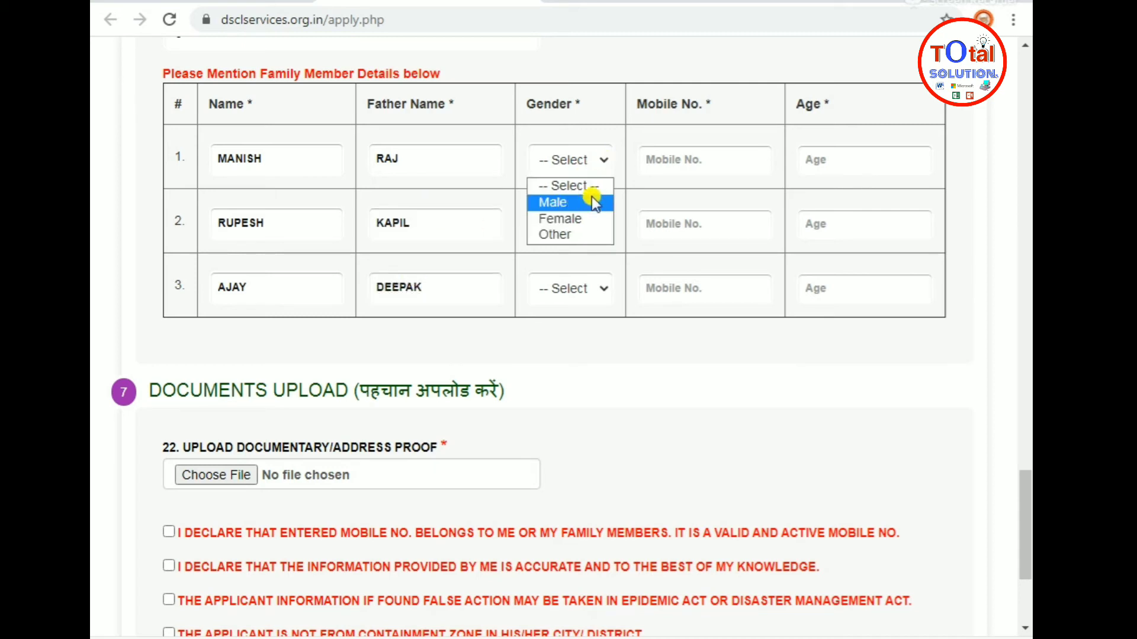
click(590, 201)
click(583, 228)
click(574, 270)
click(582, 299)
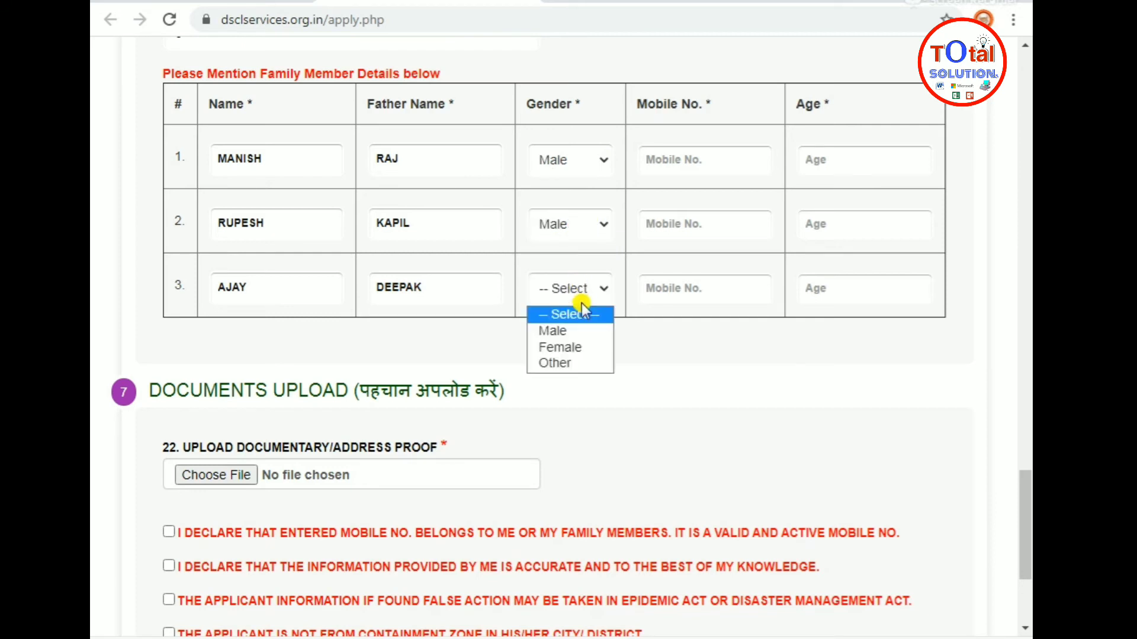
click(589, 330)
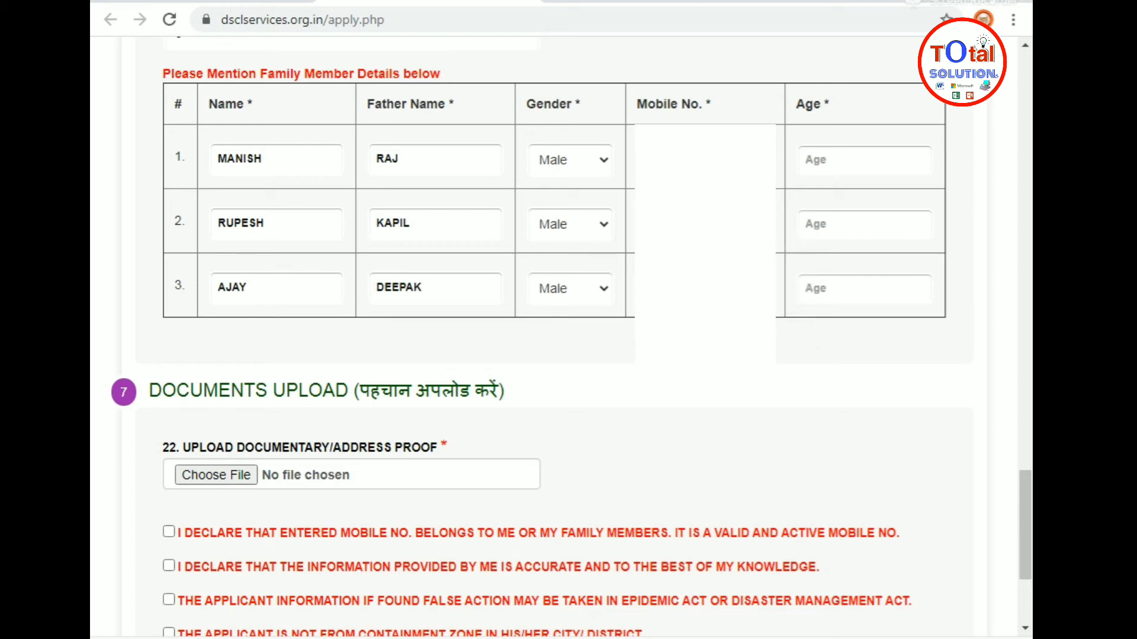
Enter the family members' ages as 25, 23 and 24
click(705, 288)
click(892, 148)
text(256)
key(BackSpace)
click(832, 216)
text(23)
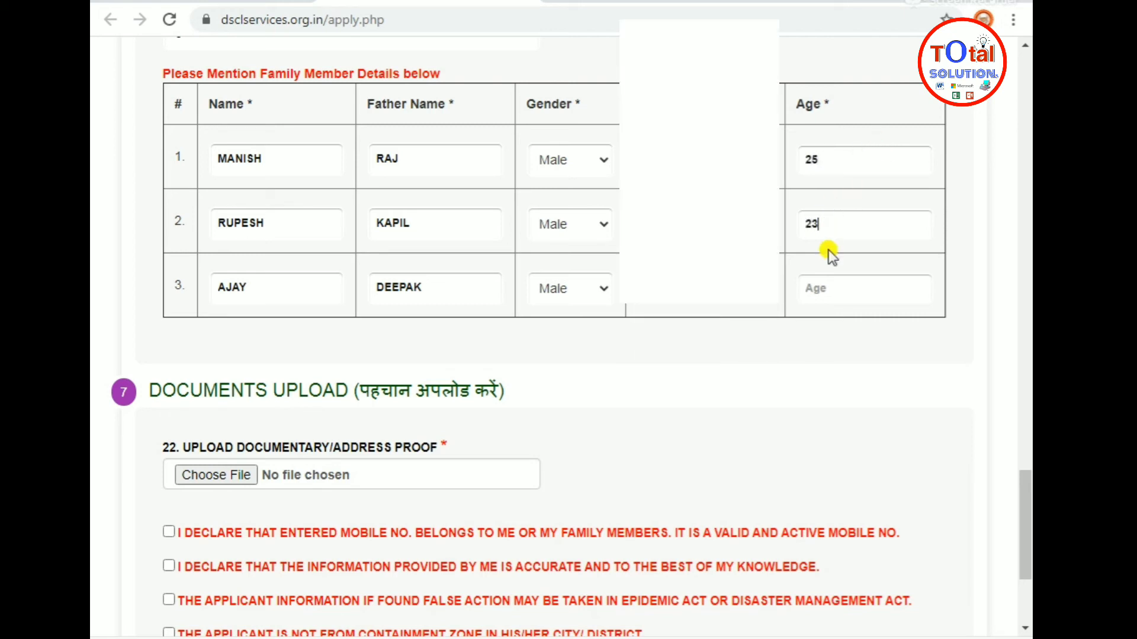
click(811, 288)
text(24)
scroll(808, 373, down, 2)
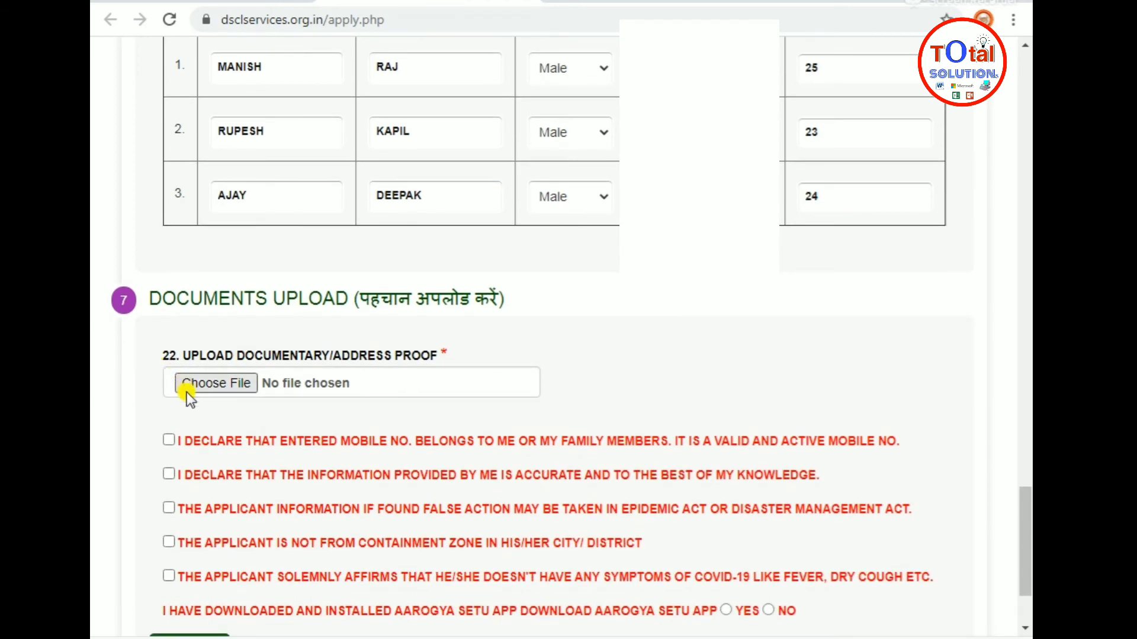
scroll(679, 434, up, 10)
scroll(569, 319, up, 5)
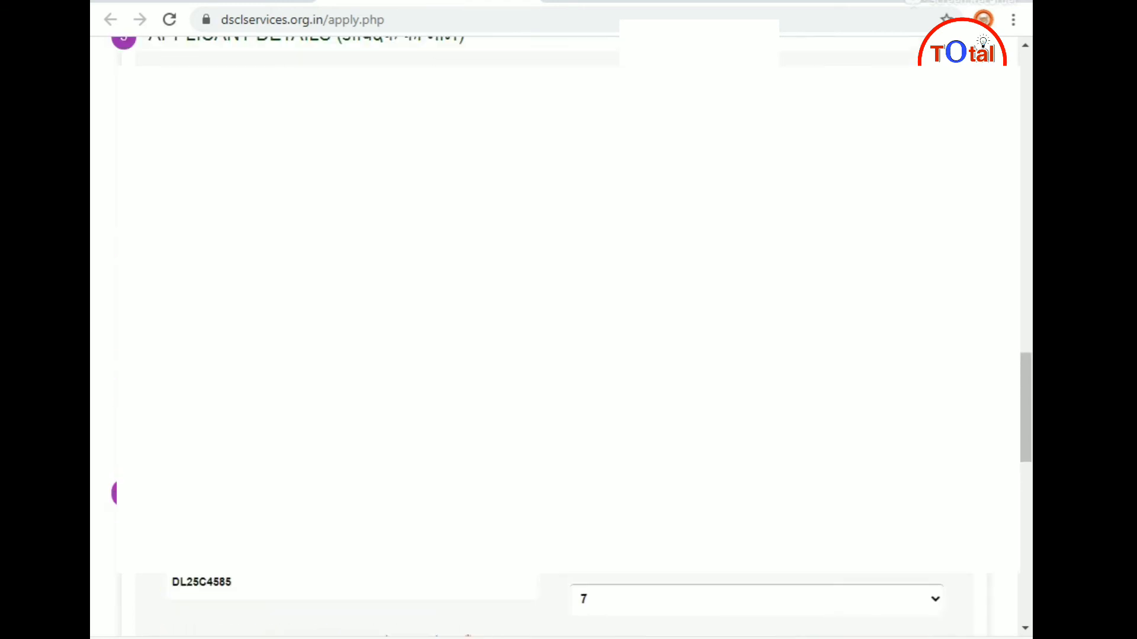
Attach vinod.jpg as the address proof
scroll(190, 622, down, 15)
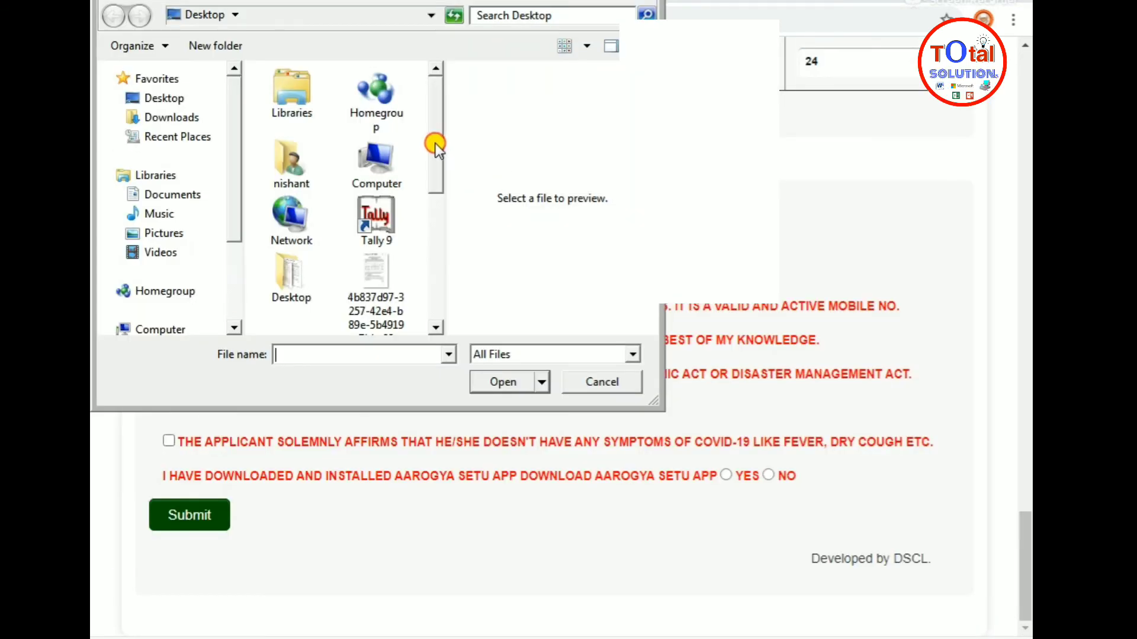
drag(435, 144, 435, 272)
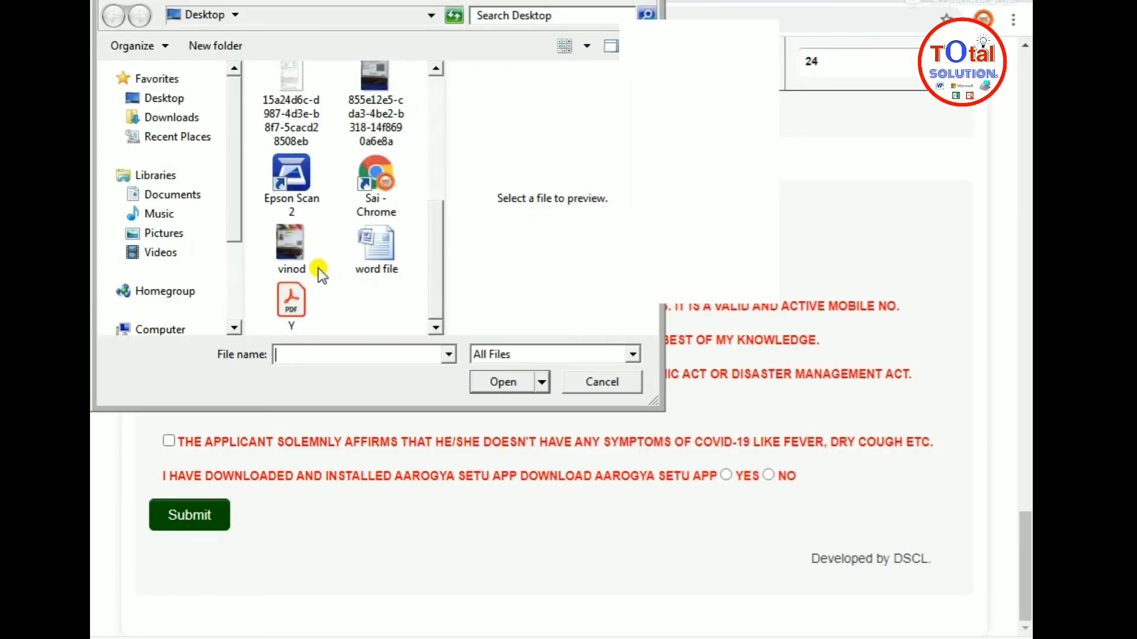
click(304, 254)
double_click(305, 253)
Tick all five declaration checkboxes and submit the registration form
click(282, 306)
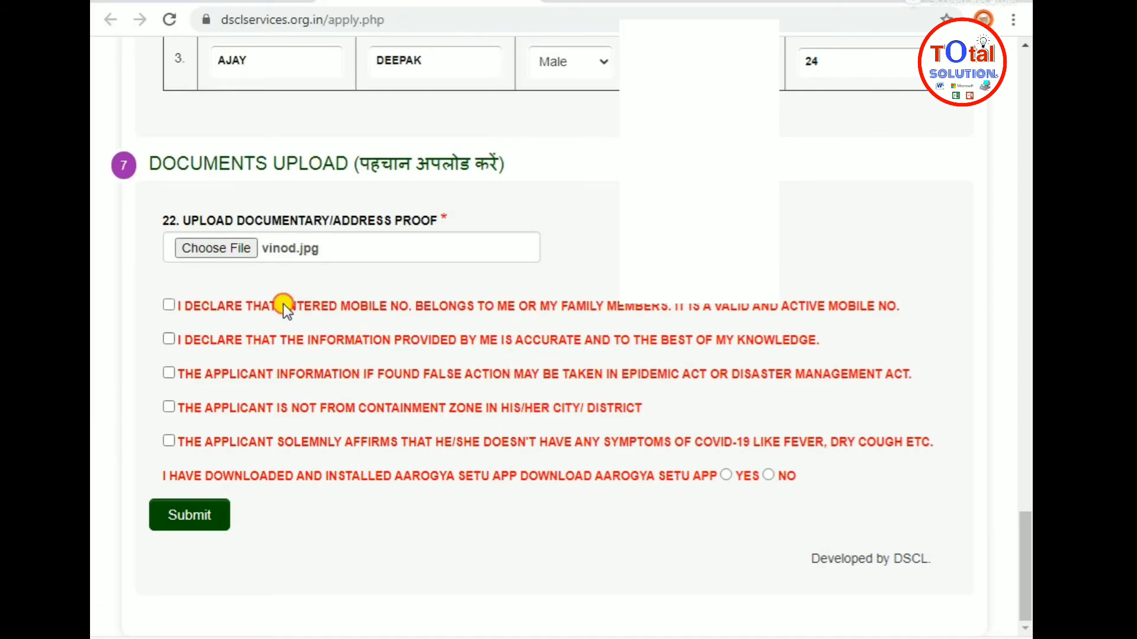
click(261, 342)
click(262, 373)
click(257, 407)
click(254, 438)
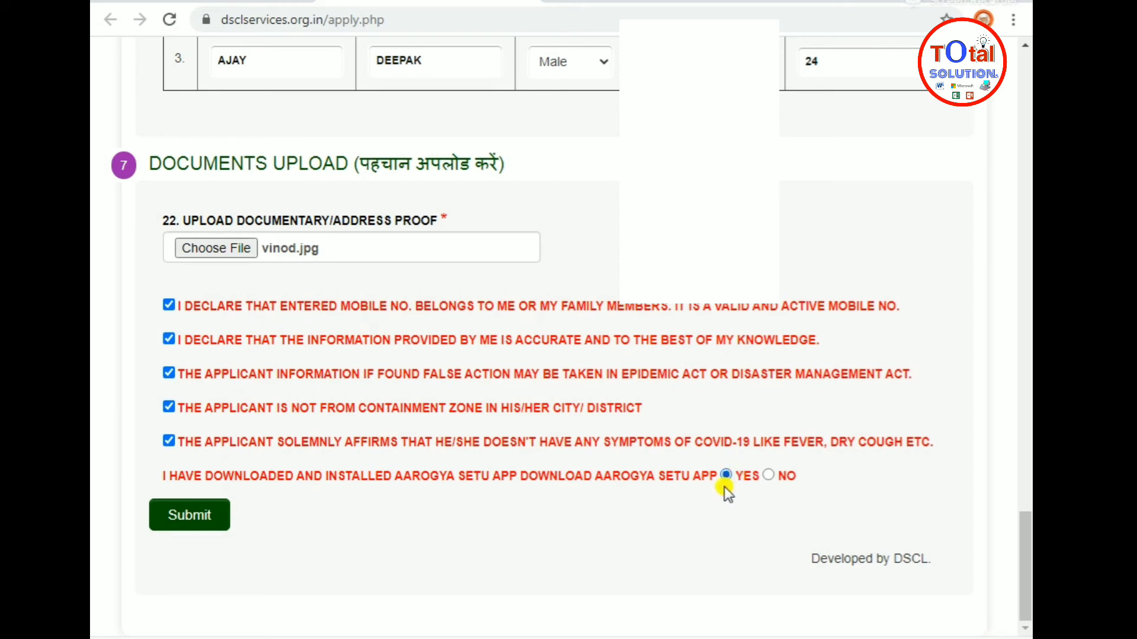
click(200, 521)
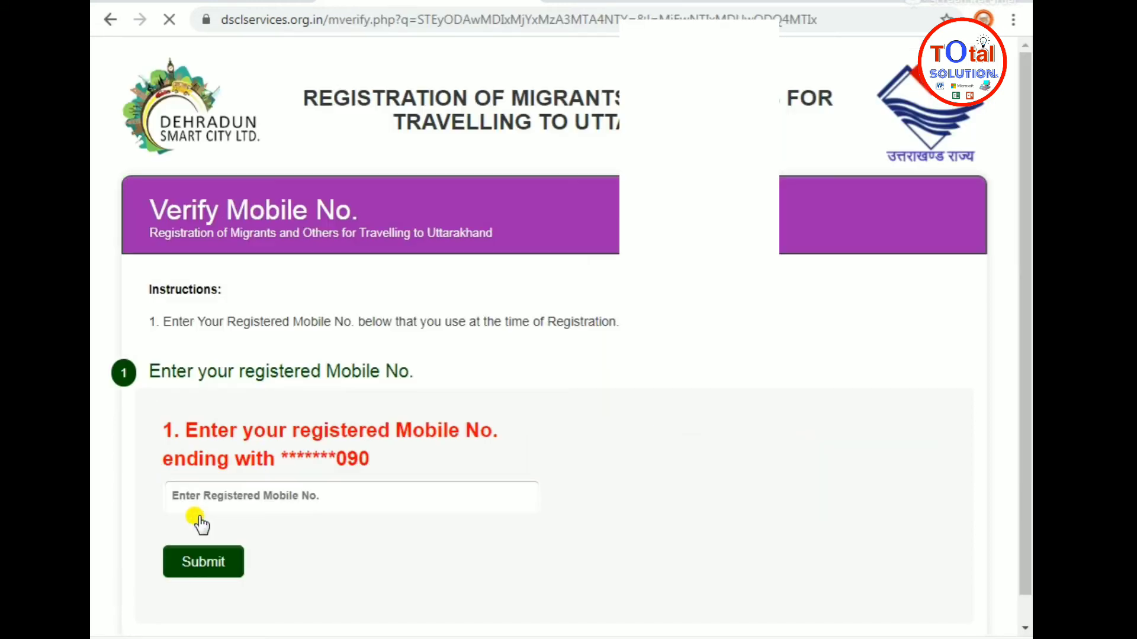
Enter the registered mobile number and submit it for verification
click(296, 468)
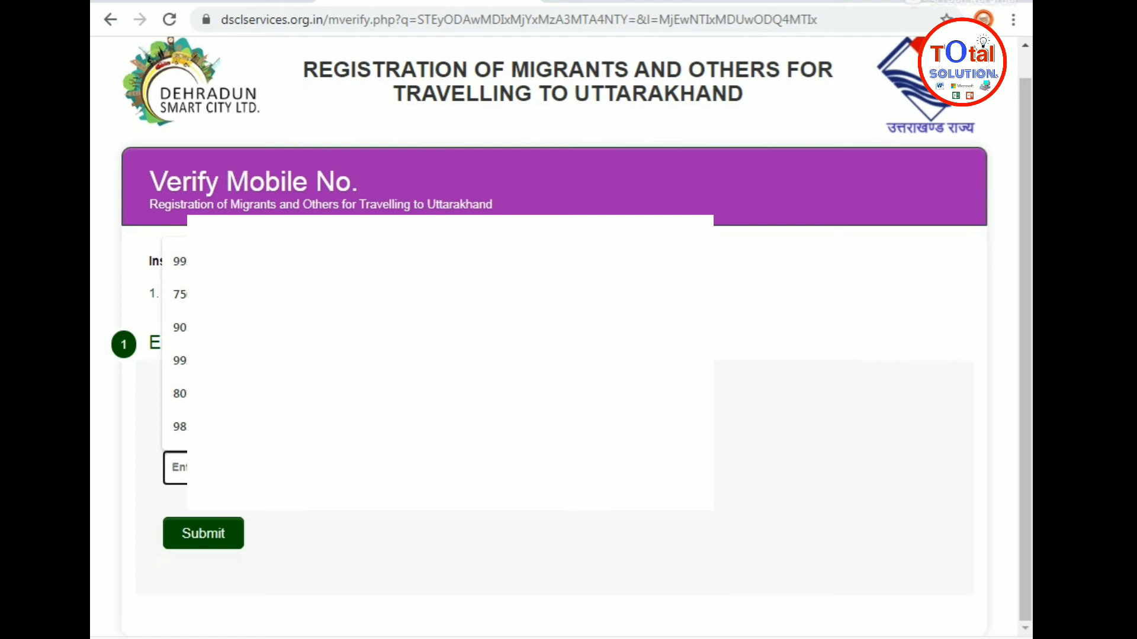
text(901)
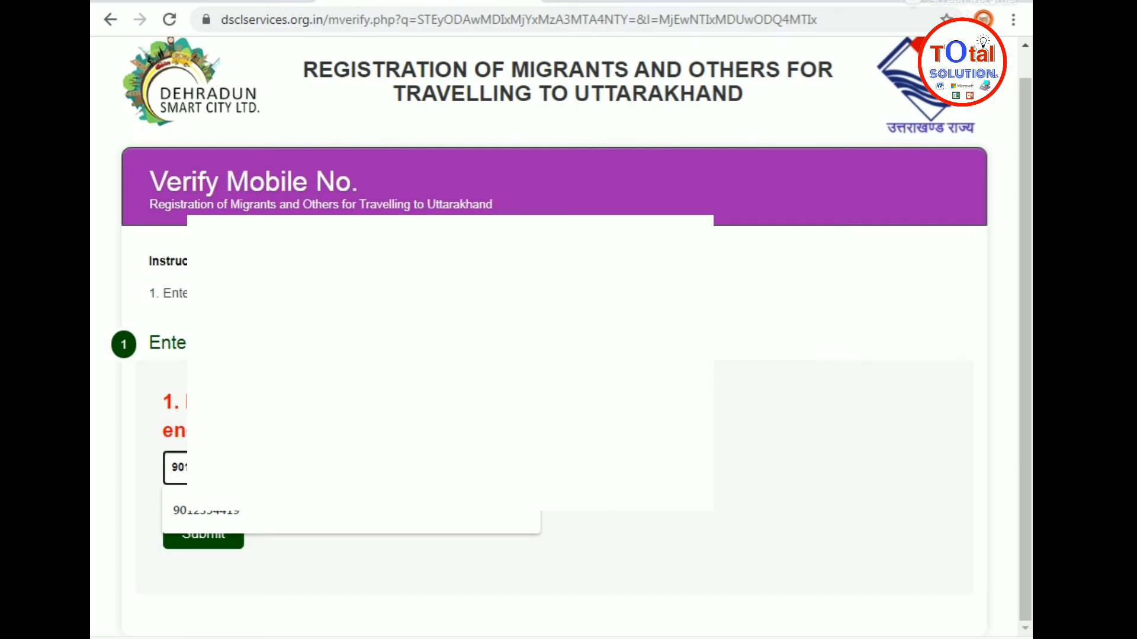
key(Escape)
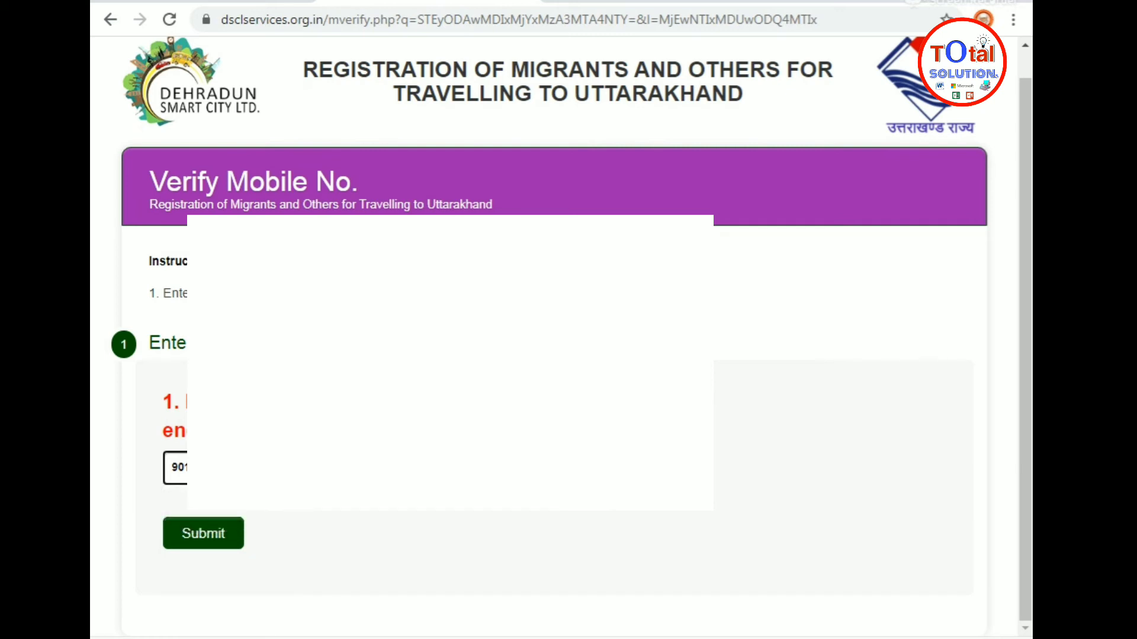
click(209, 539)
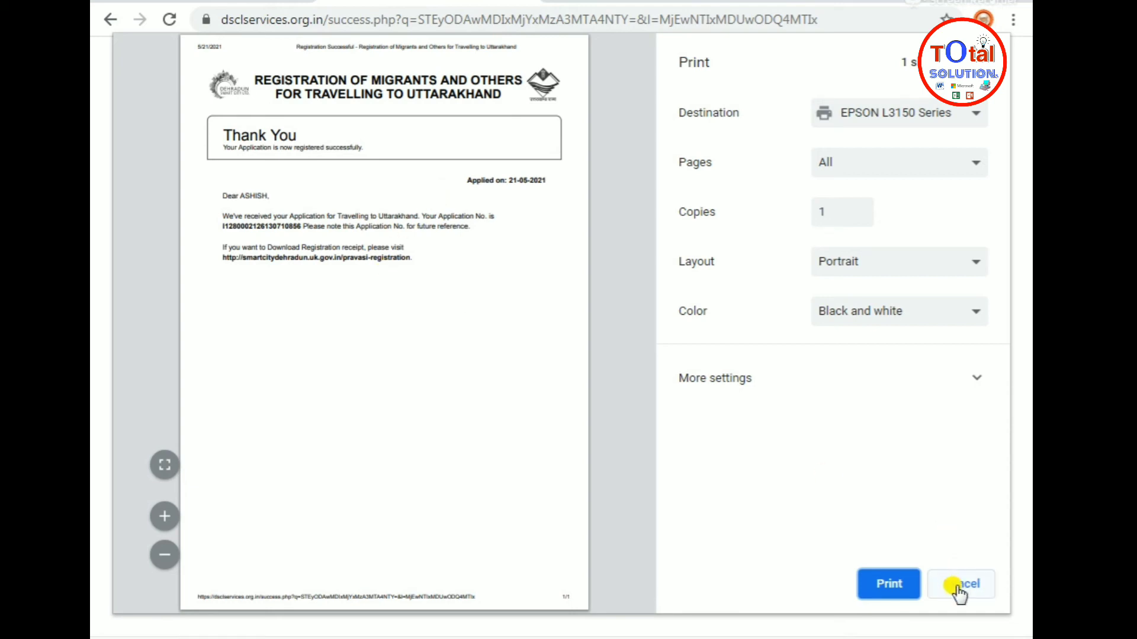
Save the Thank You confirmation page as a PDF on the Desktop
click(890, 115)
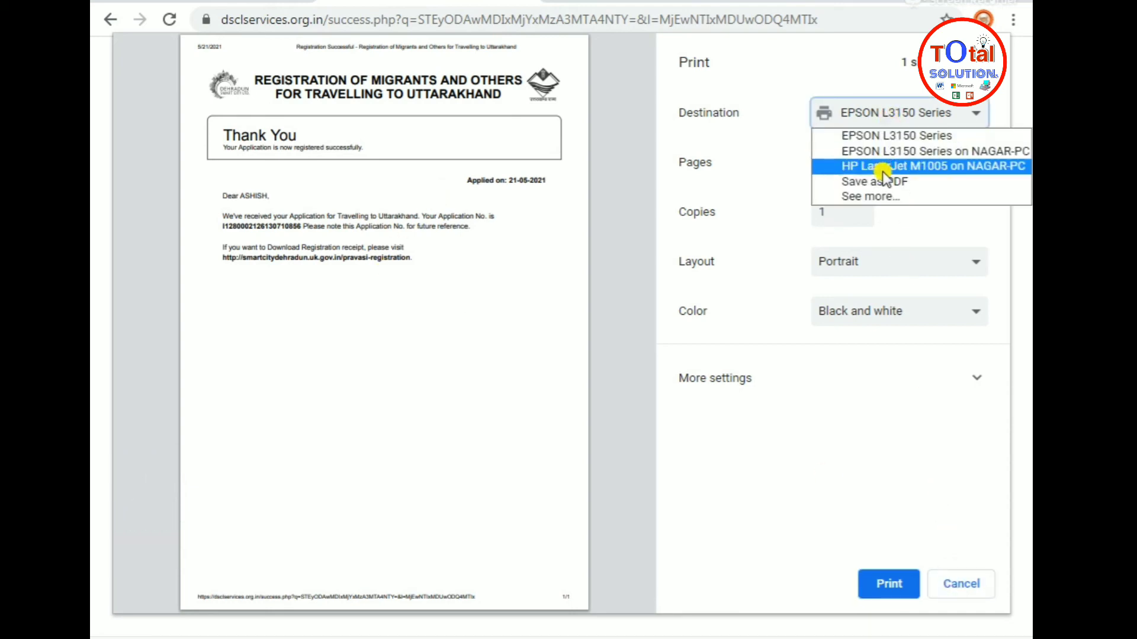
click(881, 182)
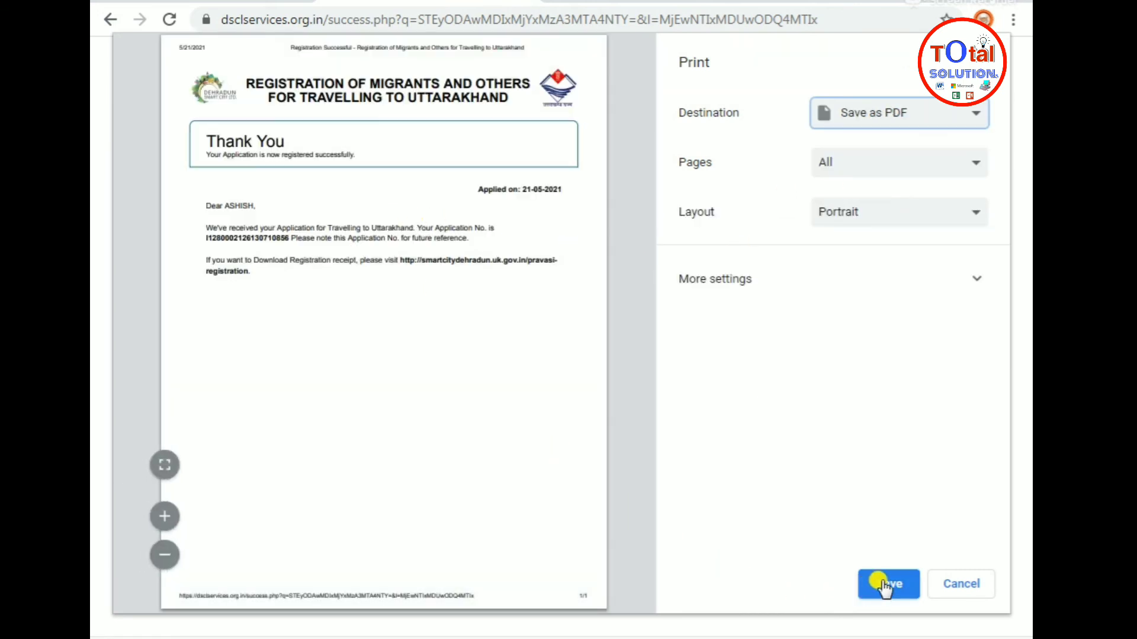
click(883, 583)
click(166, 98)
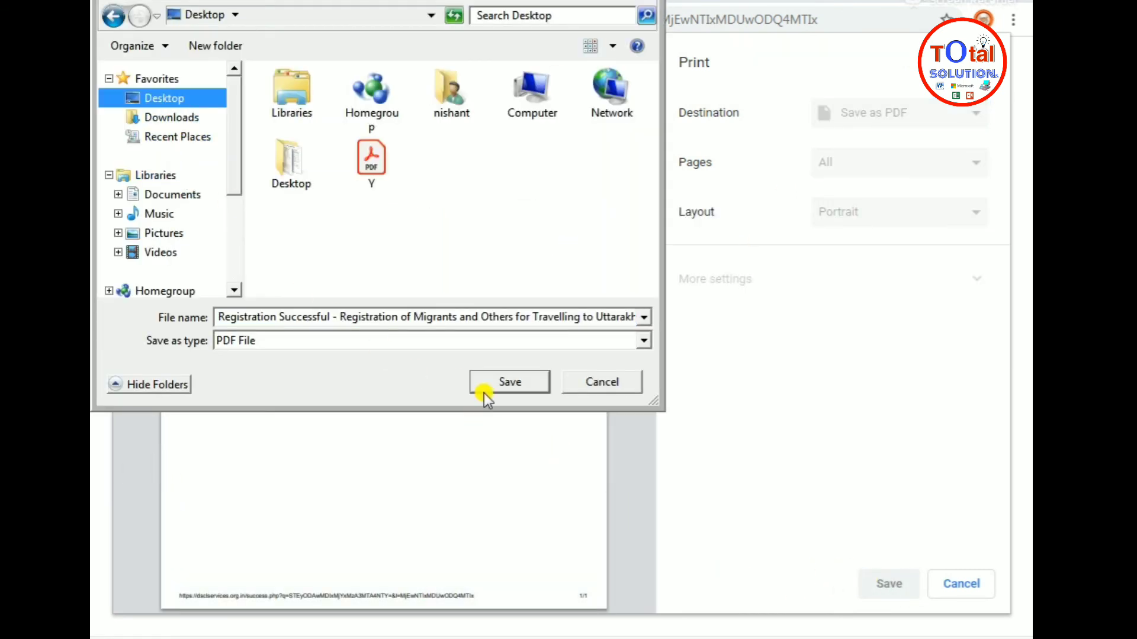
click(488, 384)
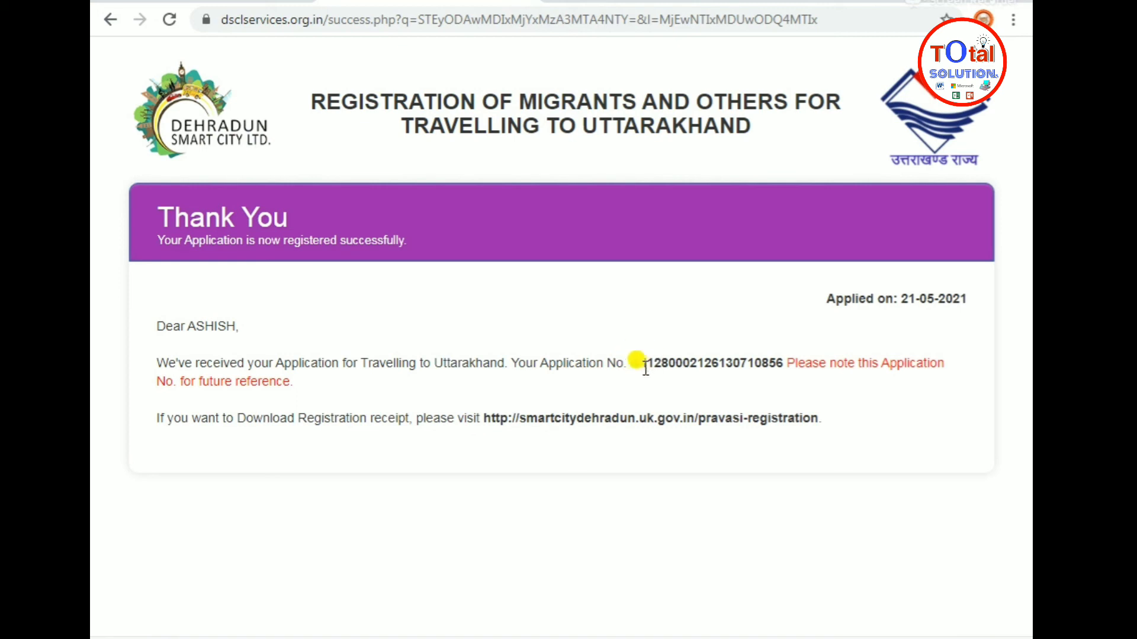
Copy the new application number
drag(647, 362, 787, 355)
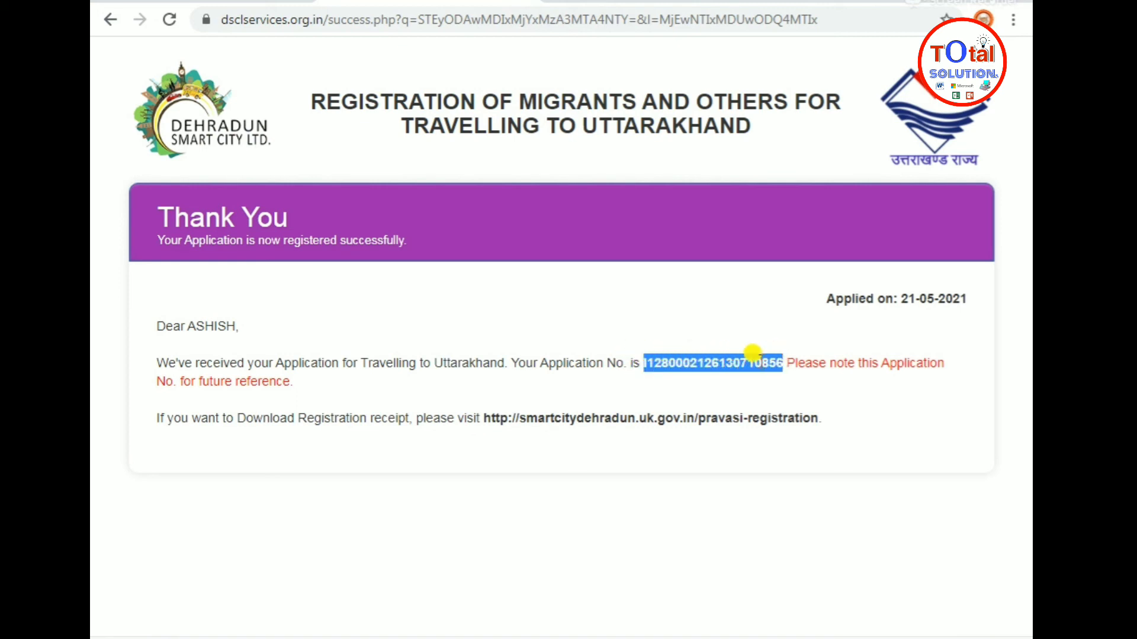
right_click(753, 360)
click(760, 378)
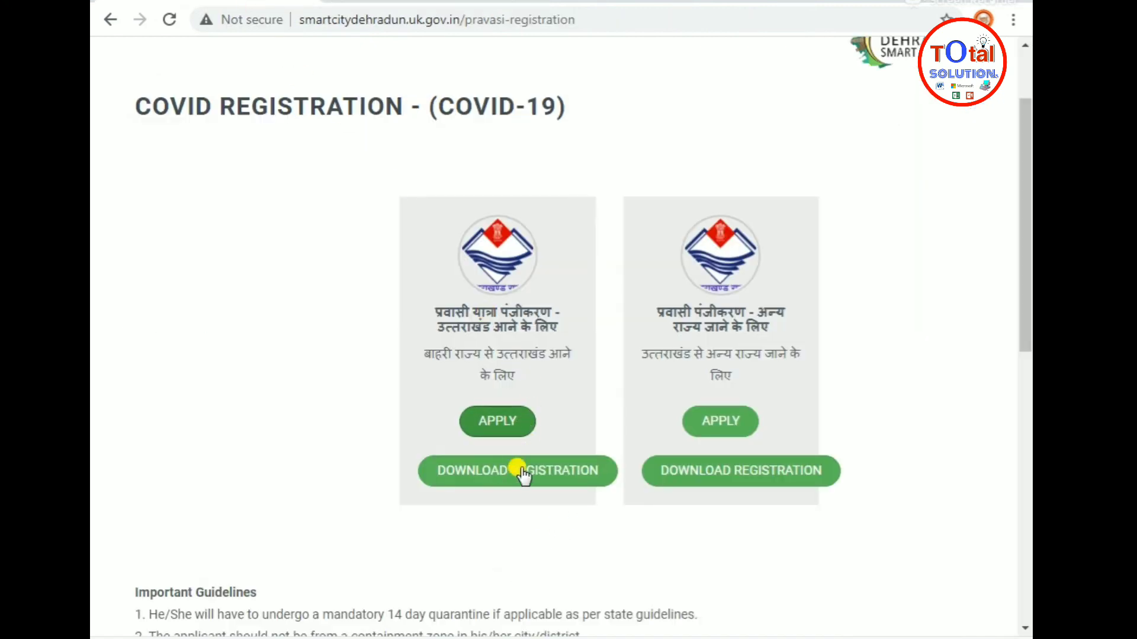
Under Download Registration, paste the application number, enter the mobile number and search
click(478, 477)
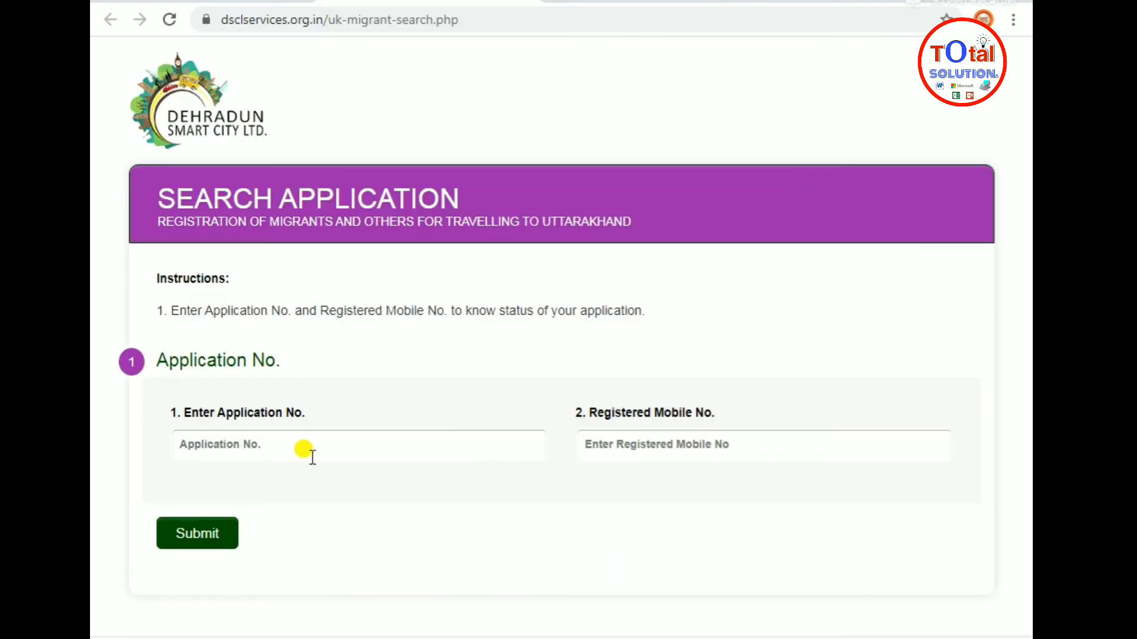
click(264, 443)
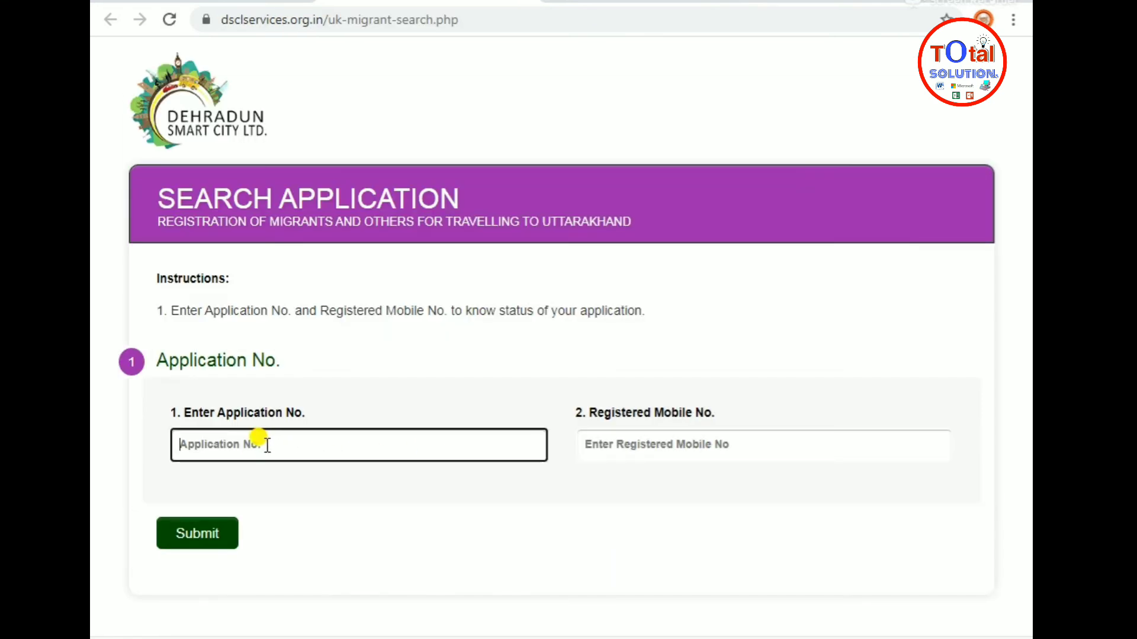
key(ctrl+v)
click(605, 444)
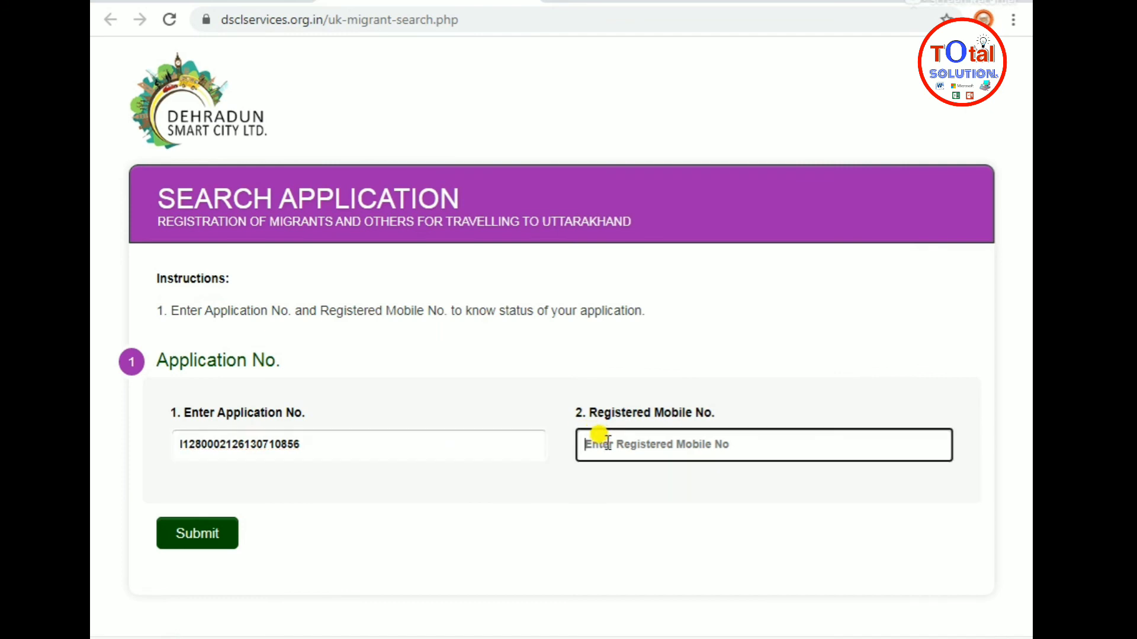
text(9)
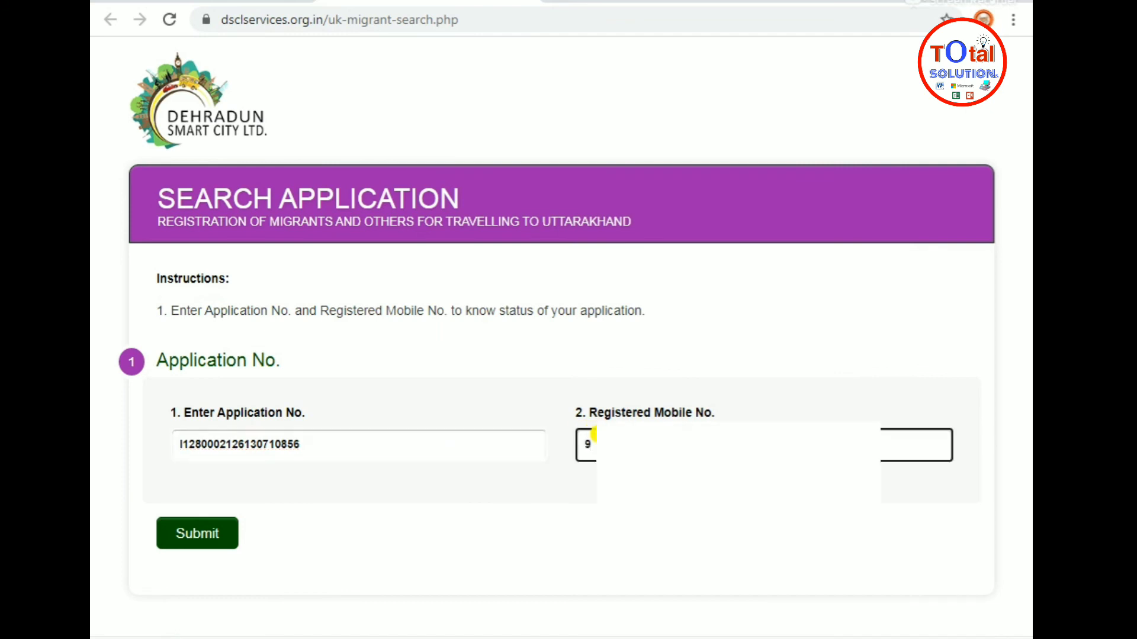
text(4)
click(222, 539)
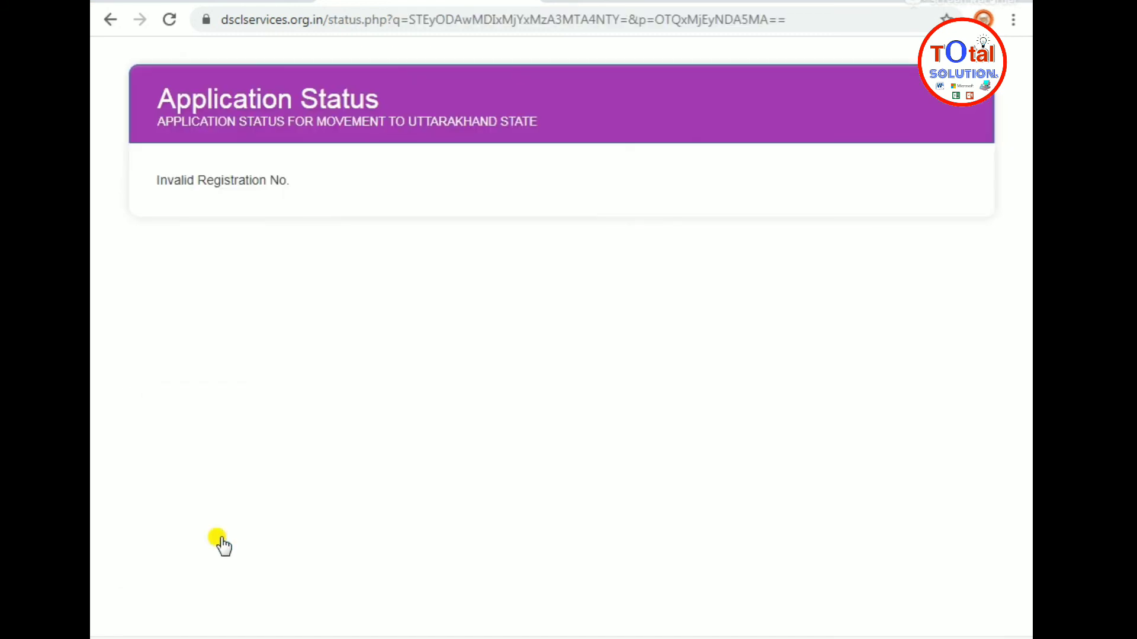
After the Invalid Registration No. error, re-enter the application number and mobile number
click(107, 22)
click(455, 443)
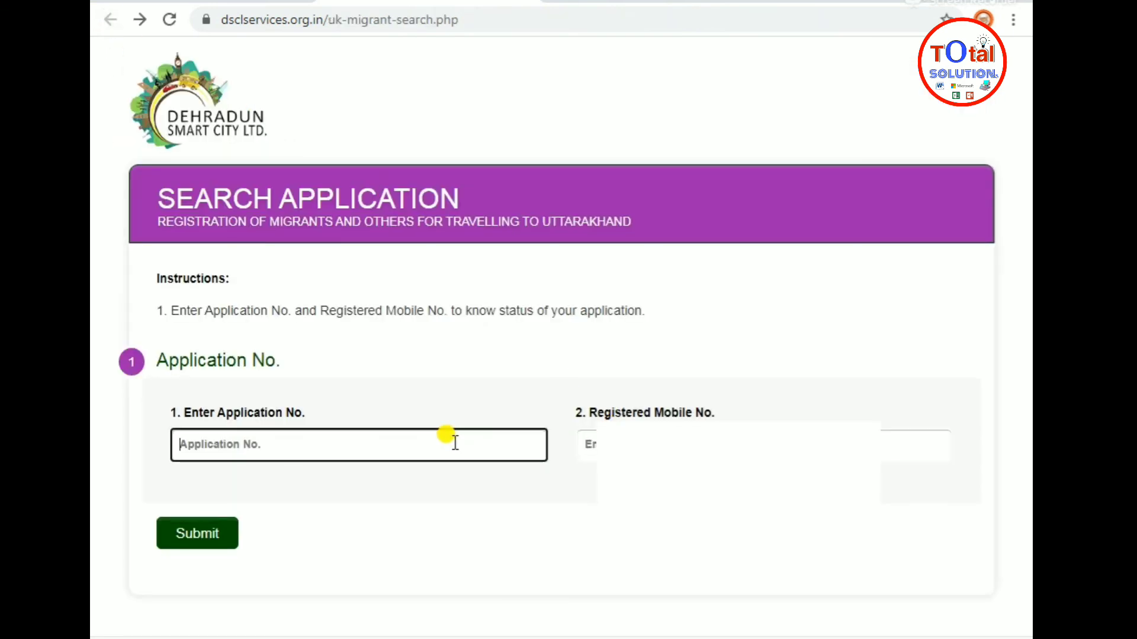
key(ctrl+v)
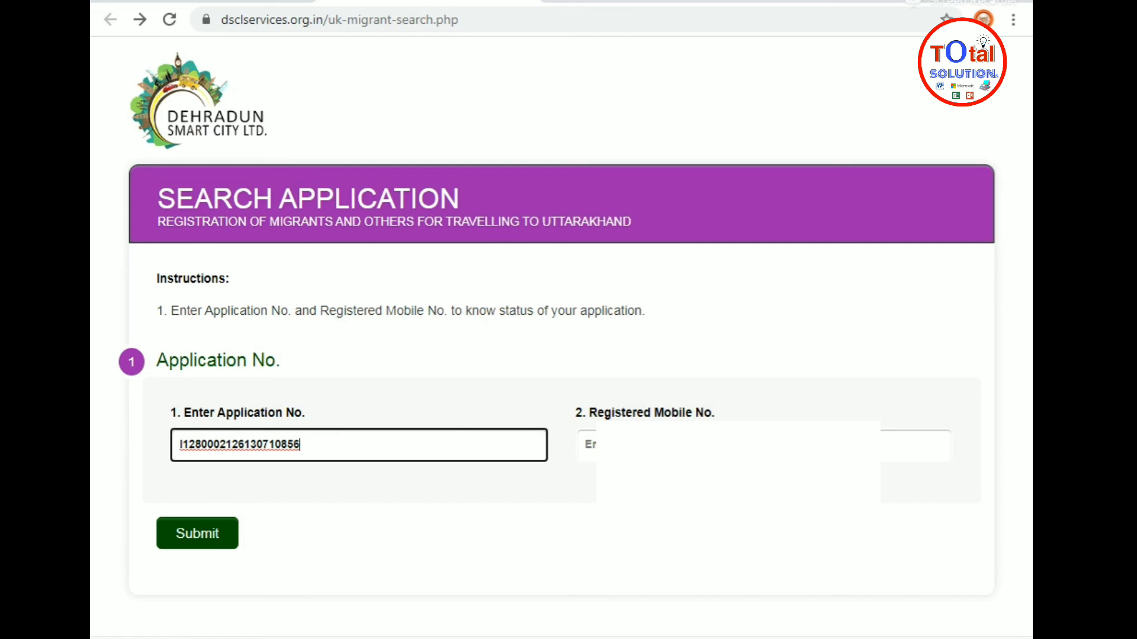
click(586, 445)
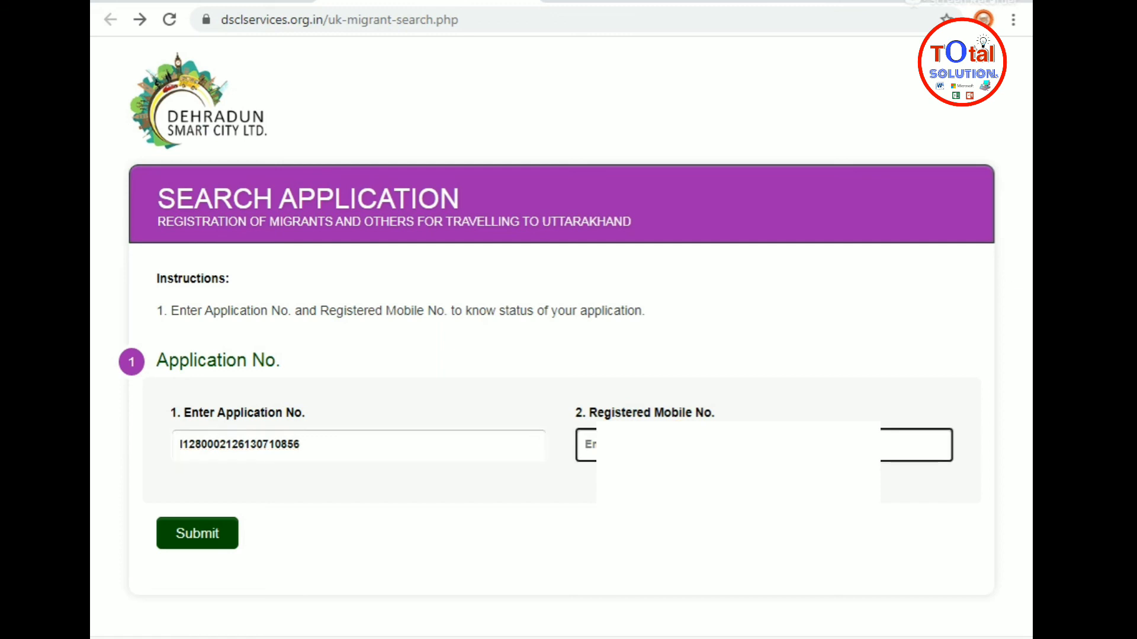
text(90)
Submit the search to load the Journey Registration pass
click(197, 535)
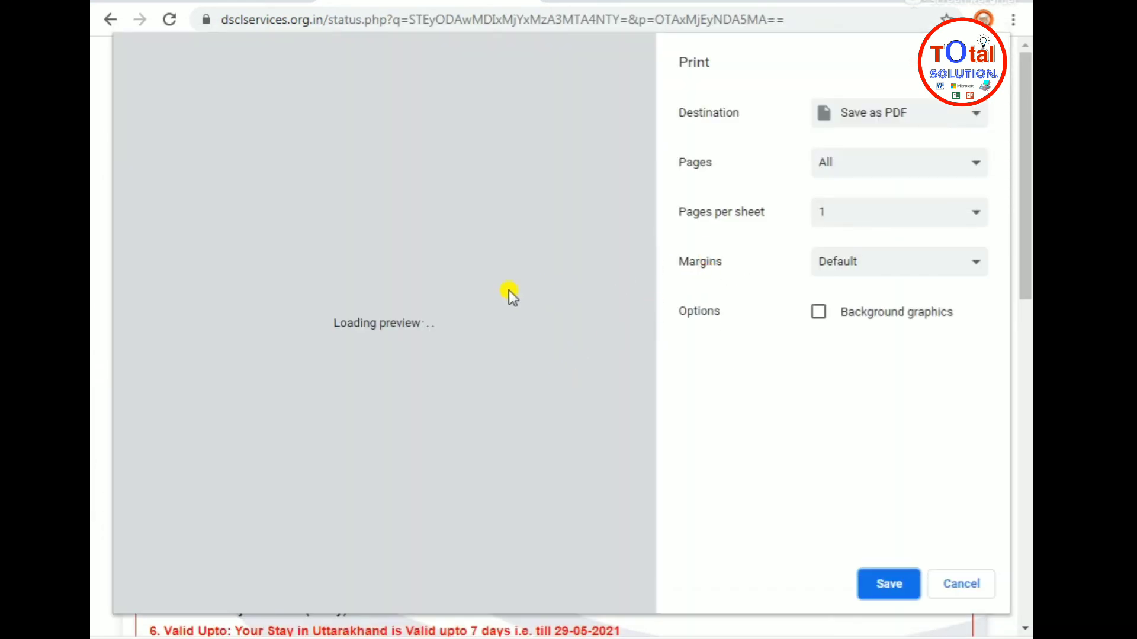
scroll(406, 319, down, 8)
scroll(411, 334, up, 8)
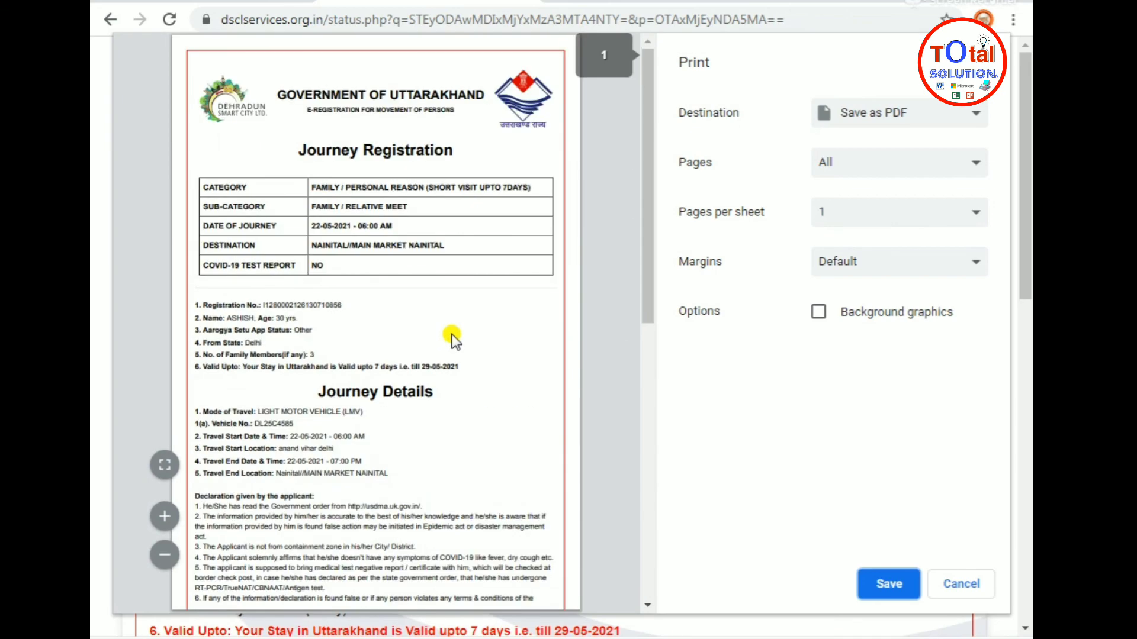
Print the pass with destination Save as PDF, saving it to the Desktop
click(944, 115)
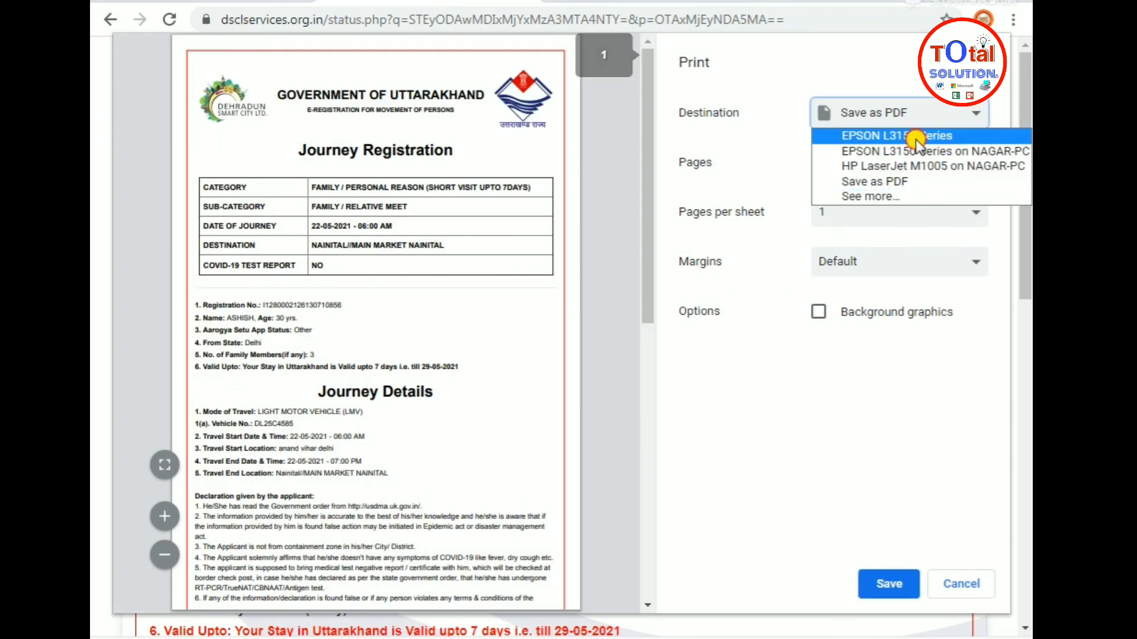
click(915, 137)
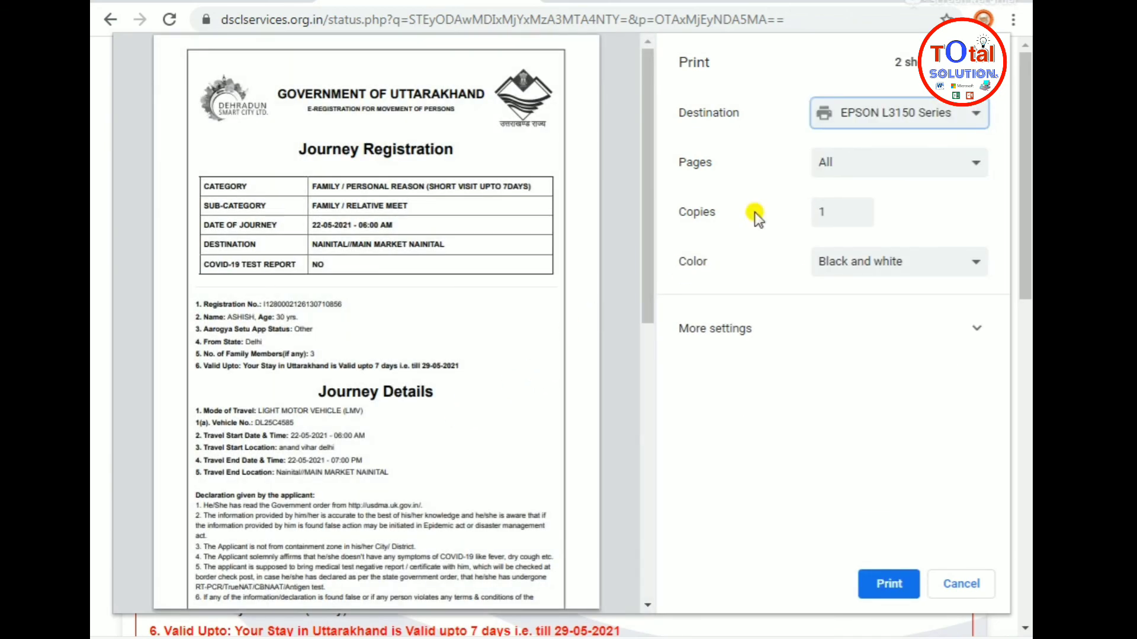
click(900, 112)
click(889, 181)
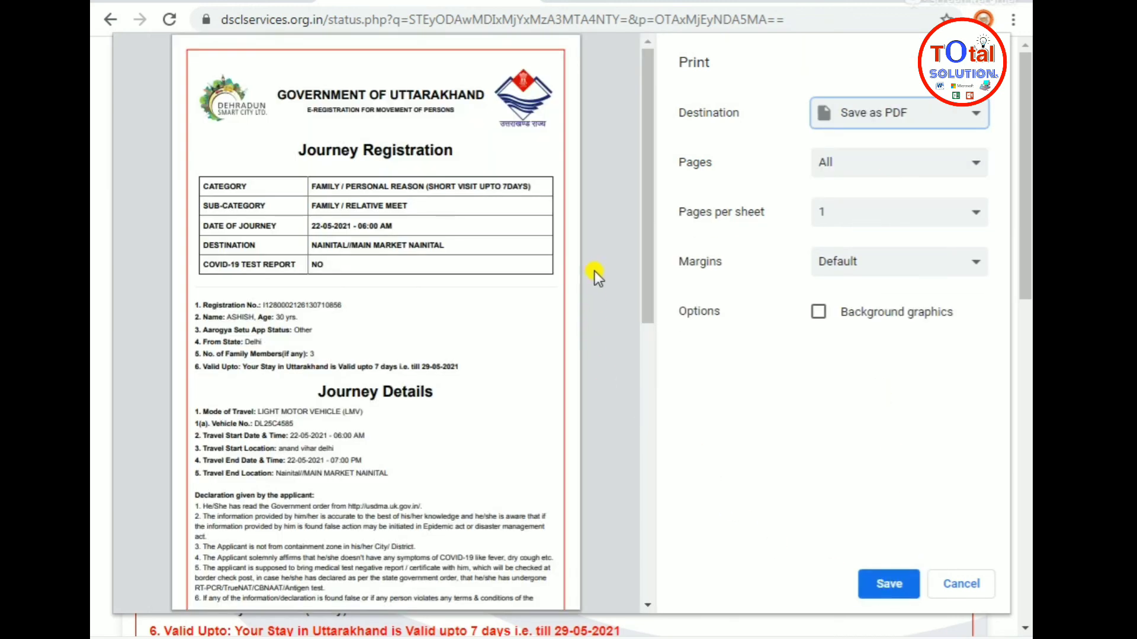
mouse_move(649, 270)
mouse_down()
mouse_move(648, 548)
mouse_move(651, 268)
mouse_up()
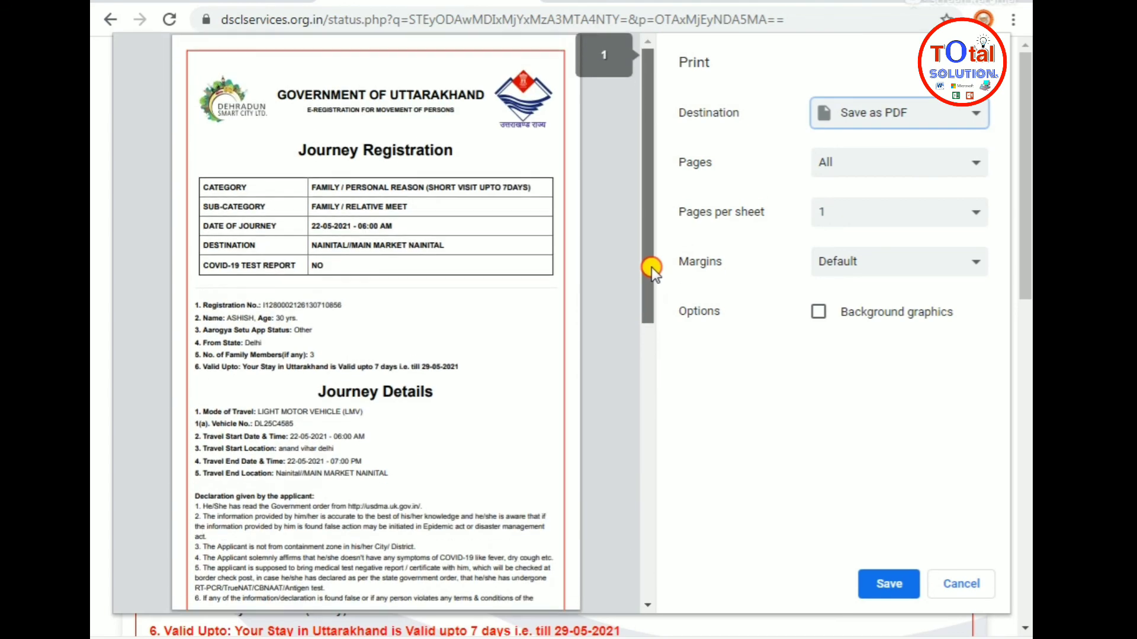
click(889, 583)
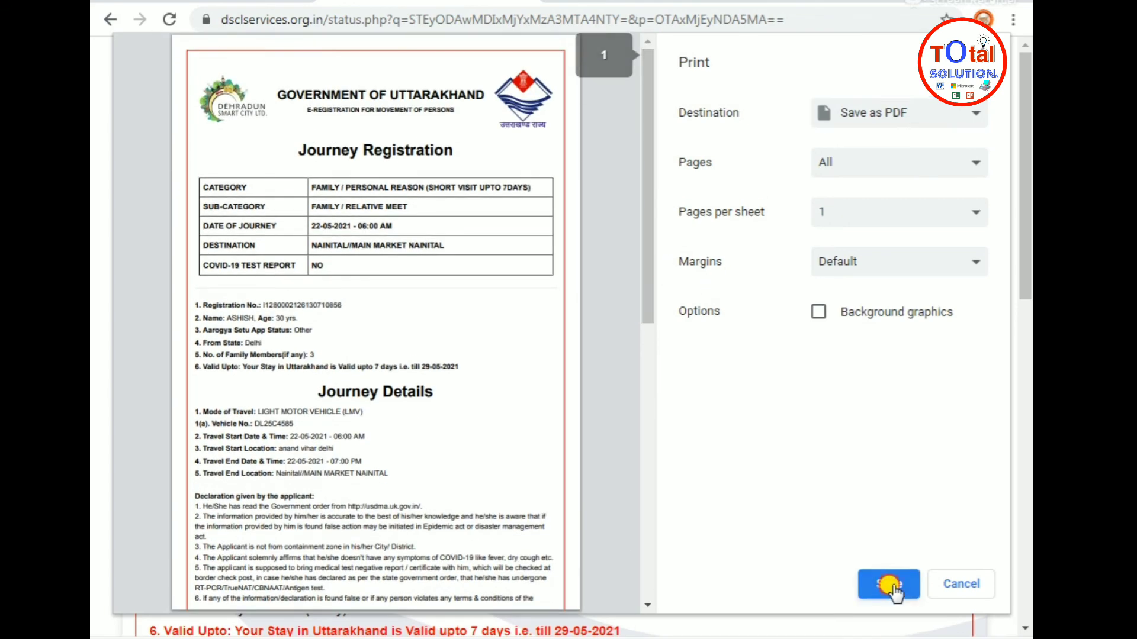
click(178, 100)
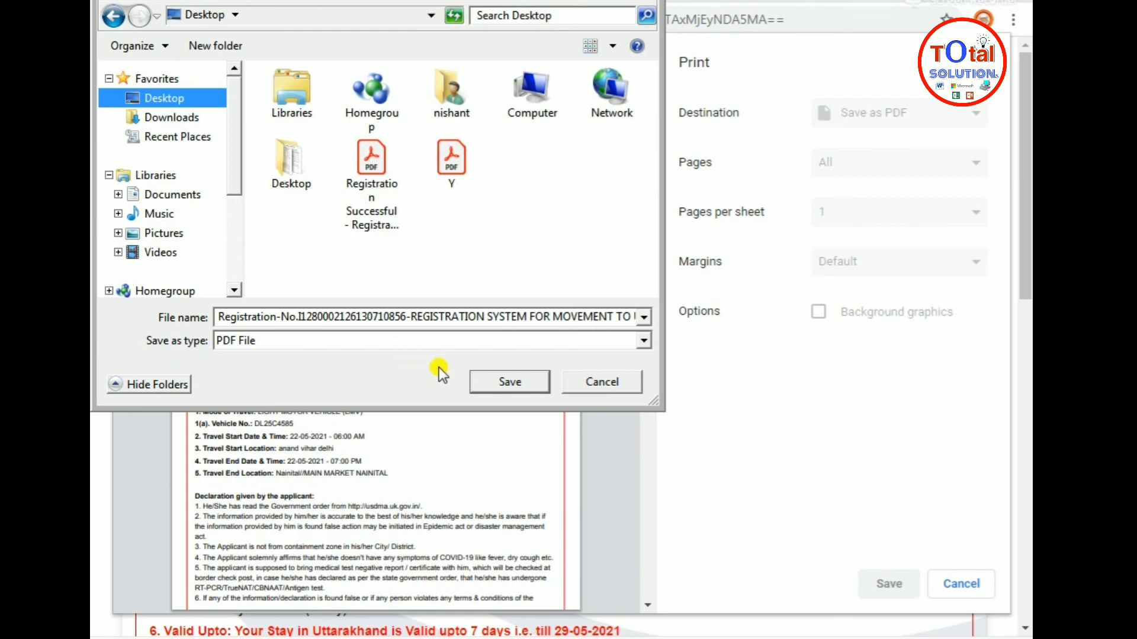
click(485, 382)
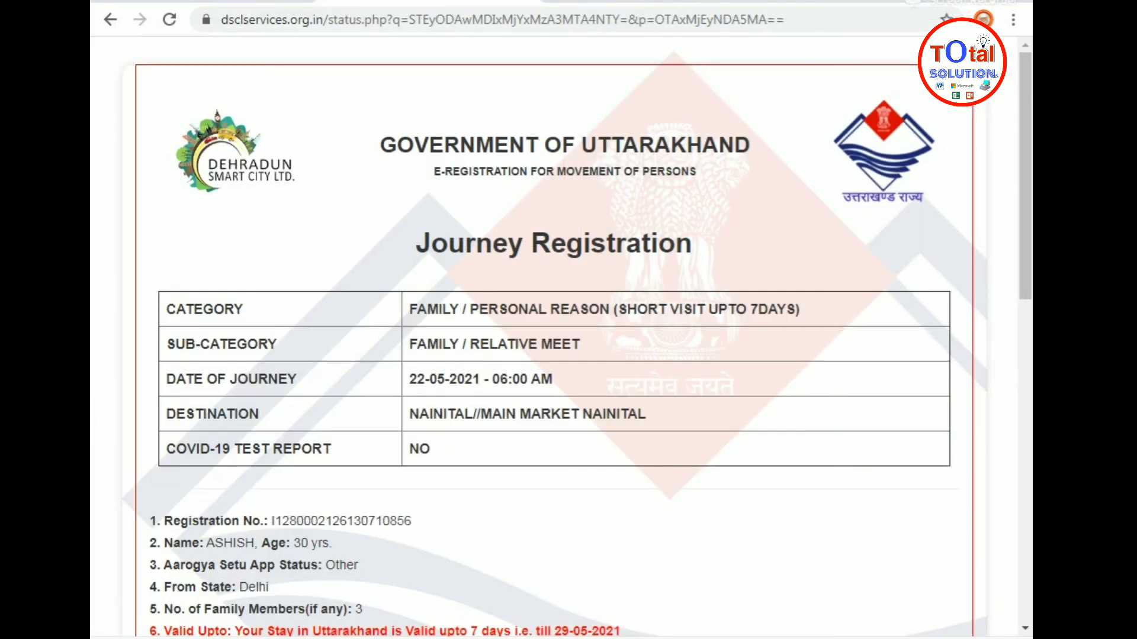
Open the Registration PDF from the desktop in Acrobat Reader and scroll both pages to the QR code
key(super+d)
double_click(190, 279)
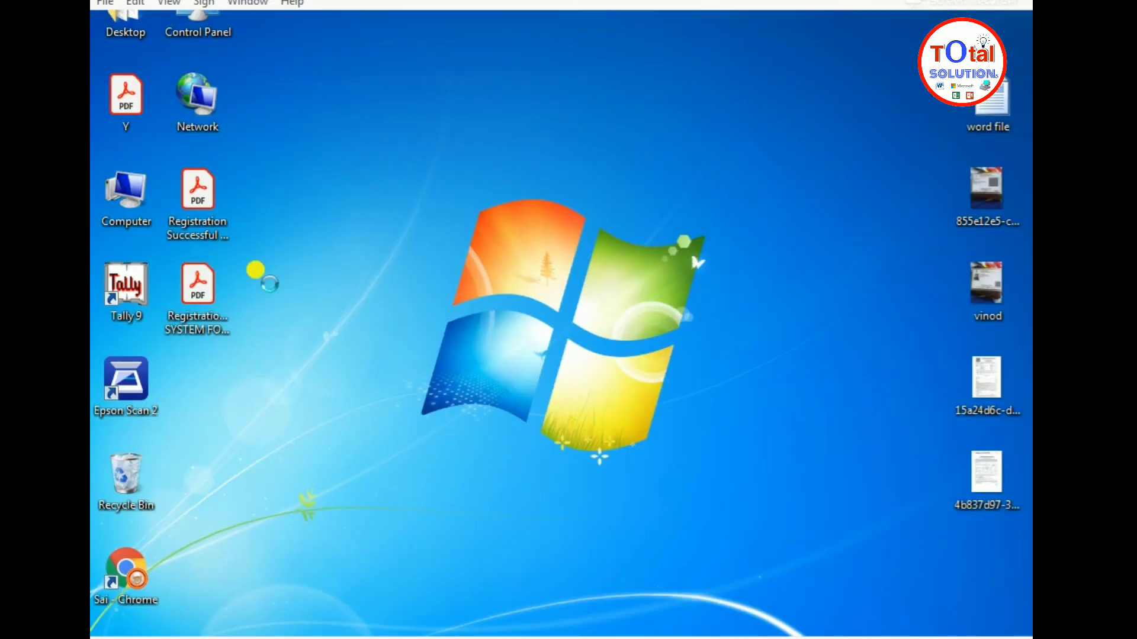
scroll(424, 288, down, 3)
scroll(347, 337, down, 3)
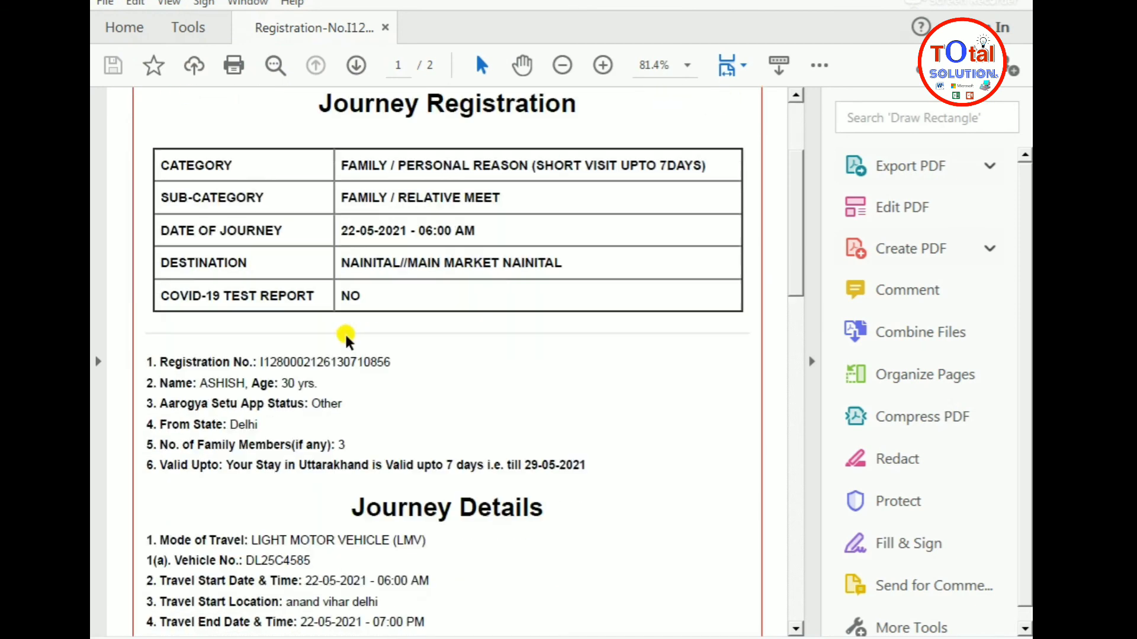
scroll(393, 368, up, 3)
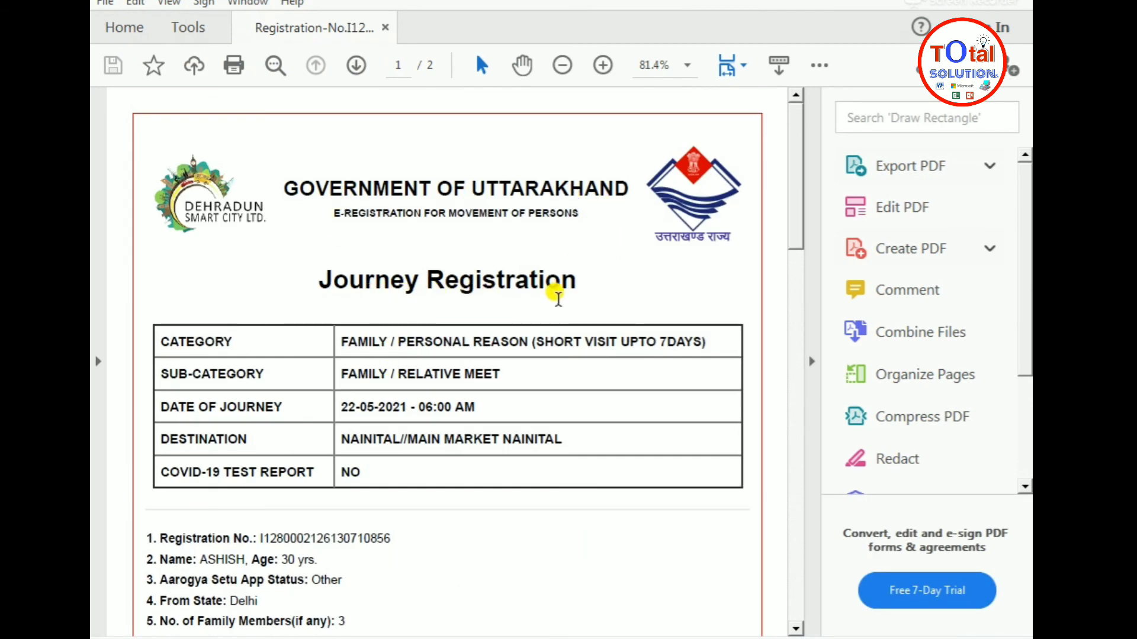
scroll(560, 320, down, 3)
scroll(167, 249, down, 3)
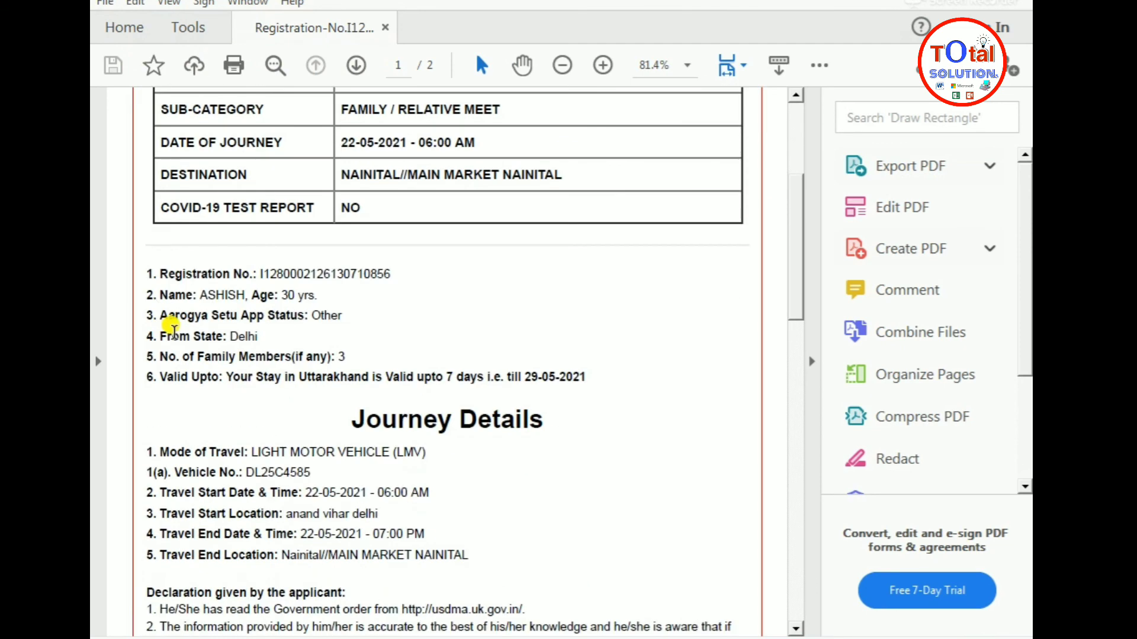
scroll(339, 404, down, 3)
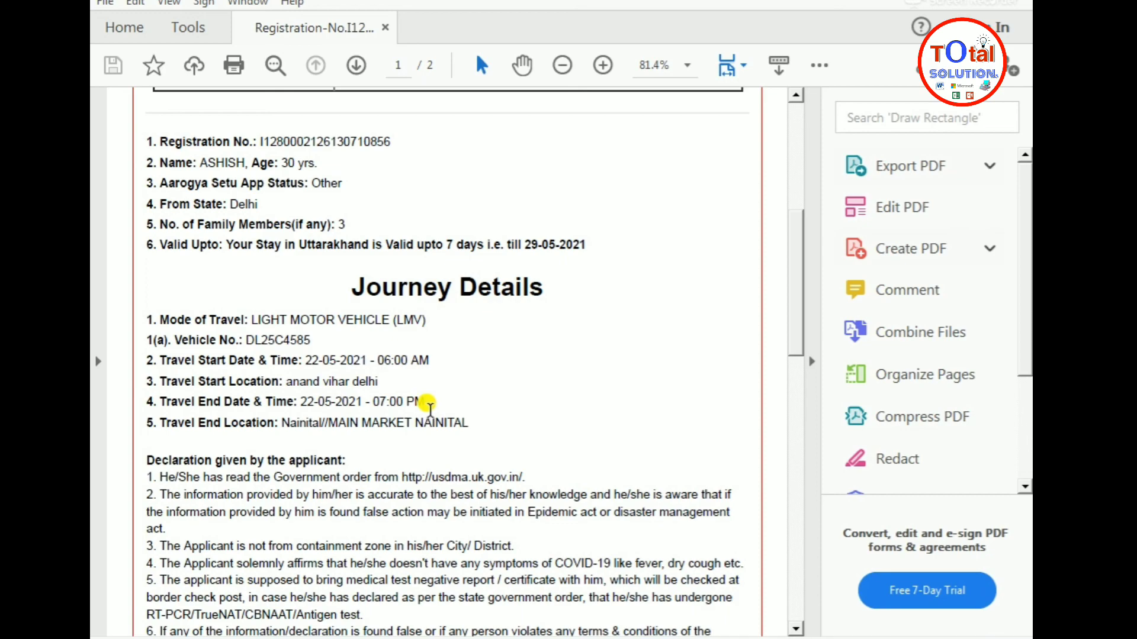
scroll(436, 391, down, 15)
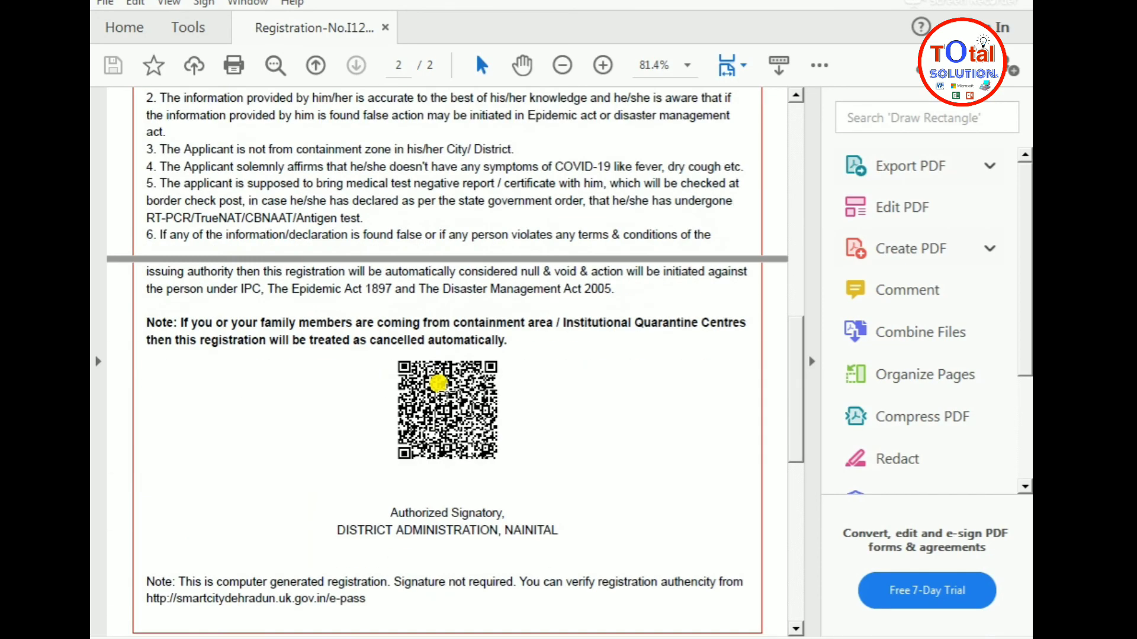